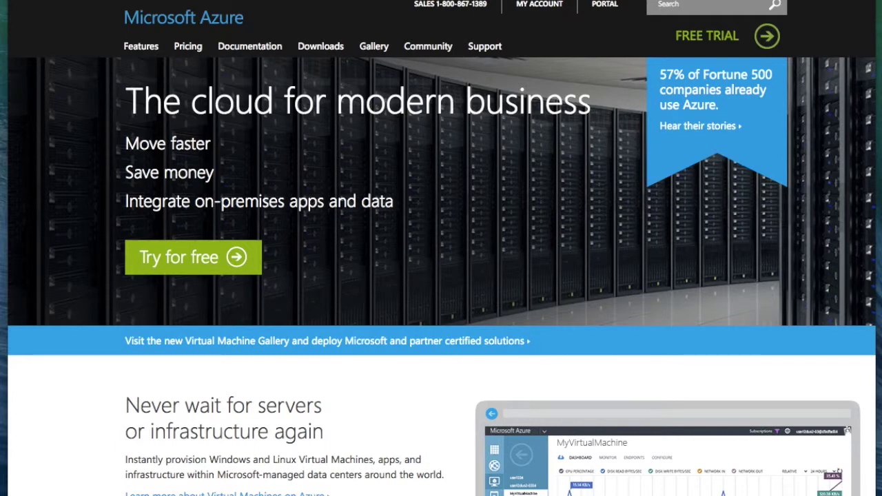
Open the Azure portal dashboard and scroll the New resource gallery down to SQL Database
left_click(601, 7)
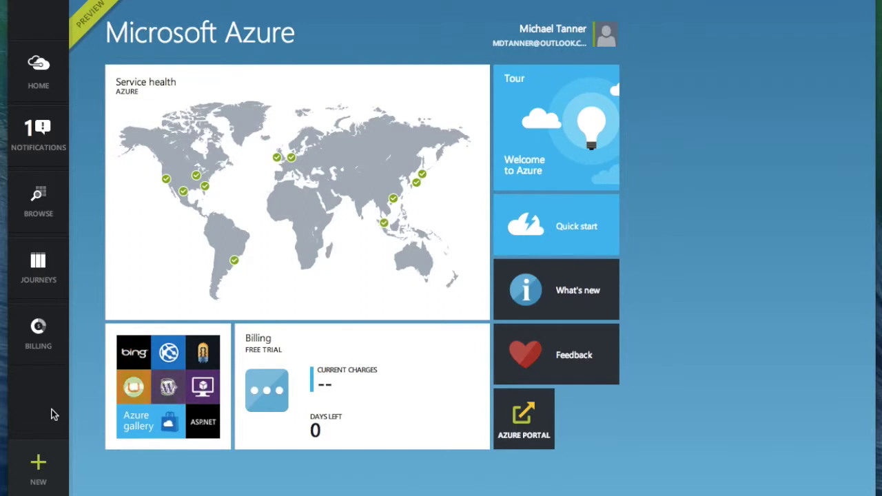
left_click(38, 463)
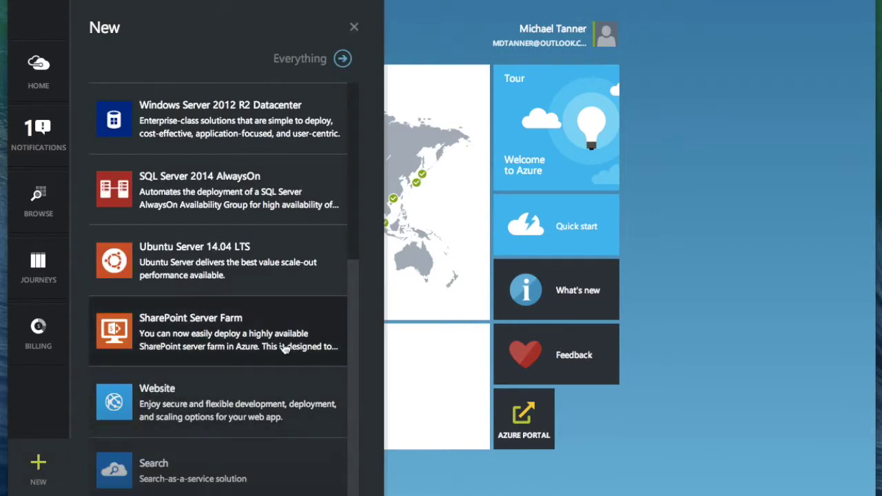
scroll(285, 344, "down", 5)
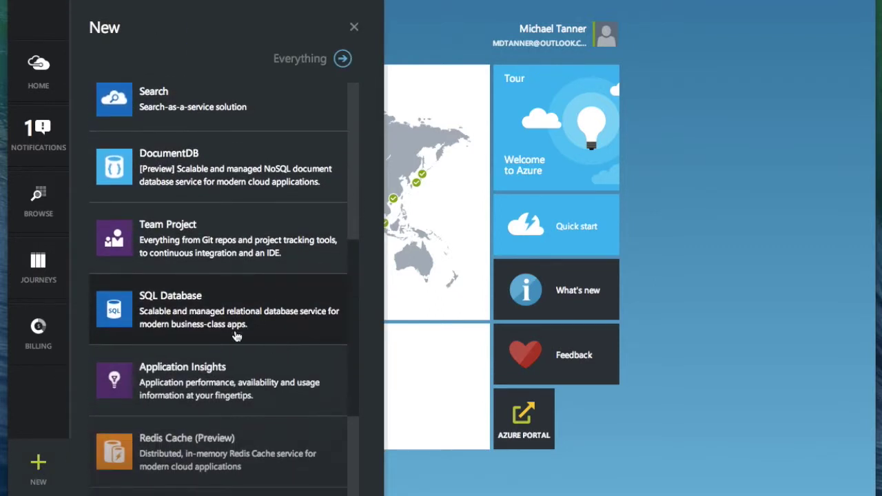
Start a SQL Database named AzureSampleDB and open its Server settings
left_click(185, 311)
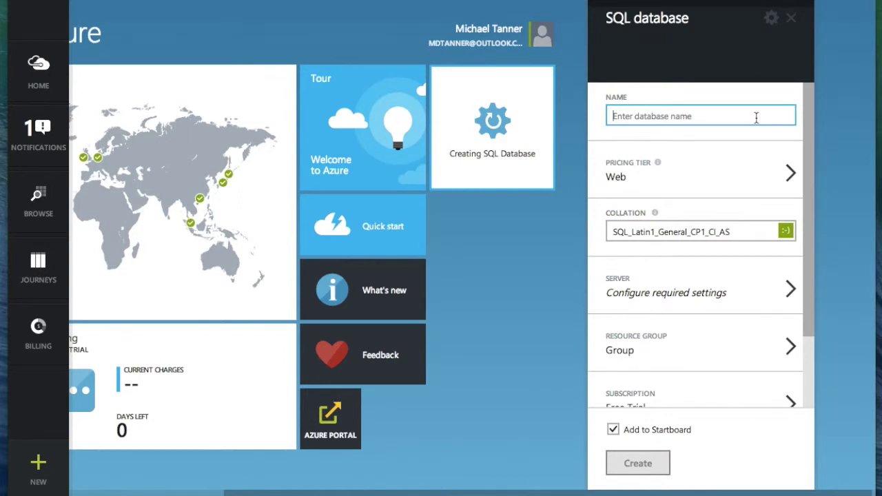
type("AzureSampleDB")
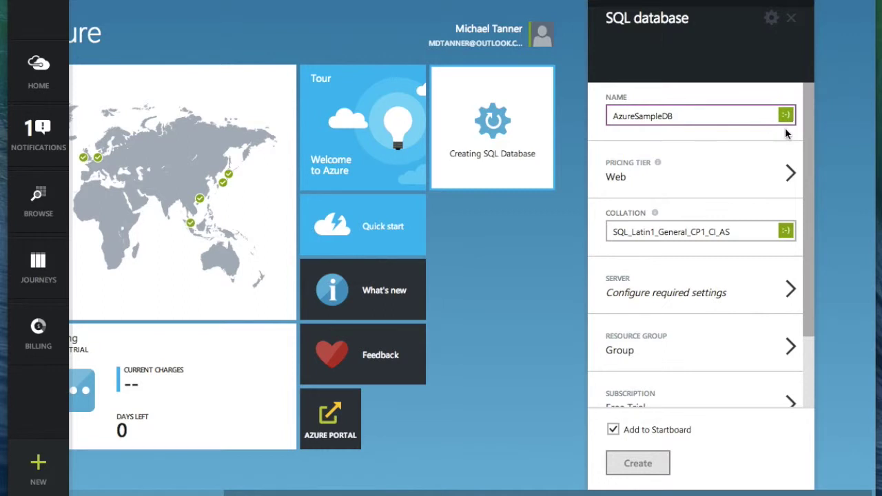
scroll(758, 276, "down", 1)
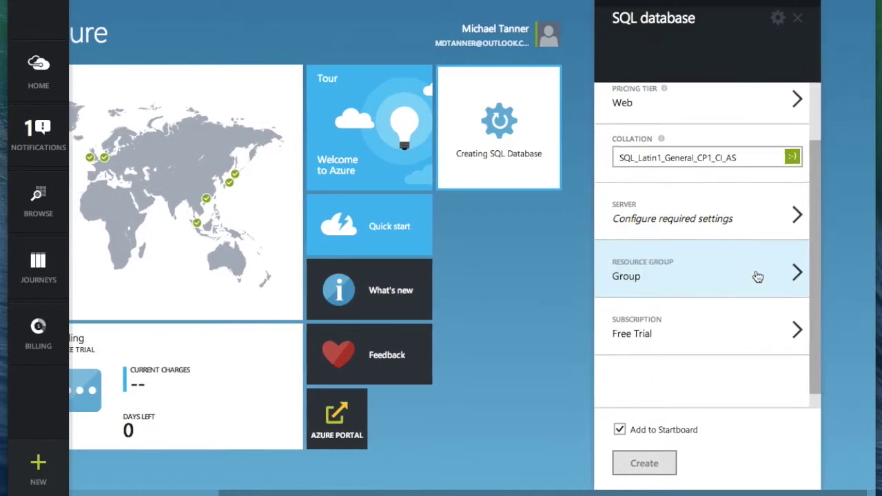
left_click(752, 218)
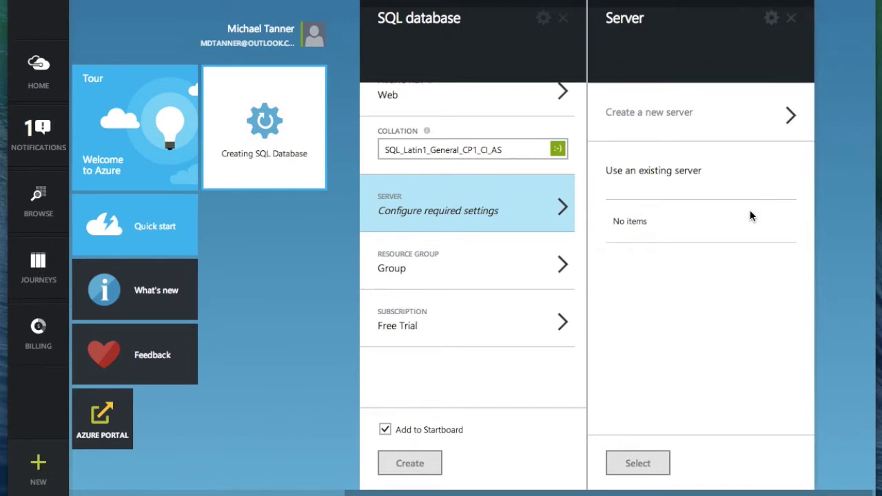
Create server aspdbdemo in North Central US with an admin login and confirmed password
left_click(727, 129)
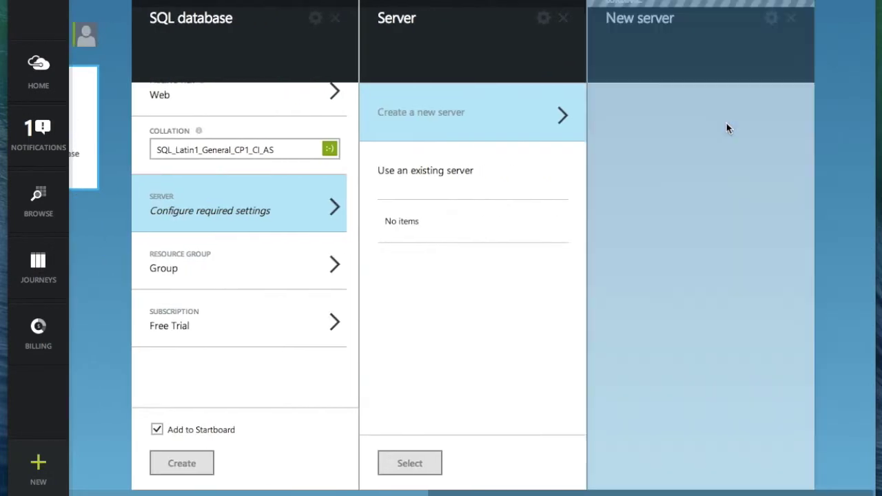
type("asp")
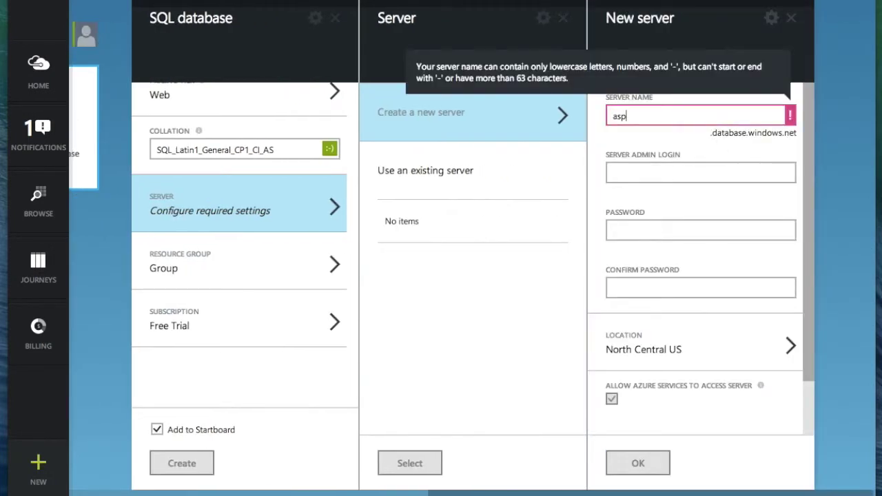
type("dbdemo")
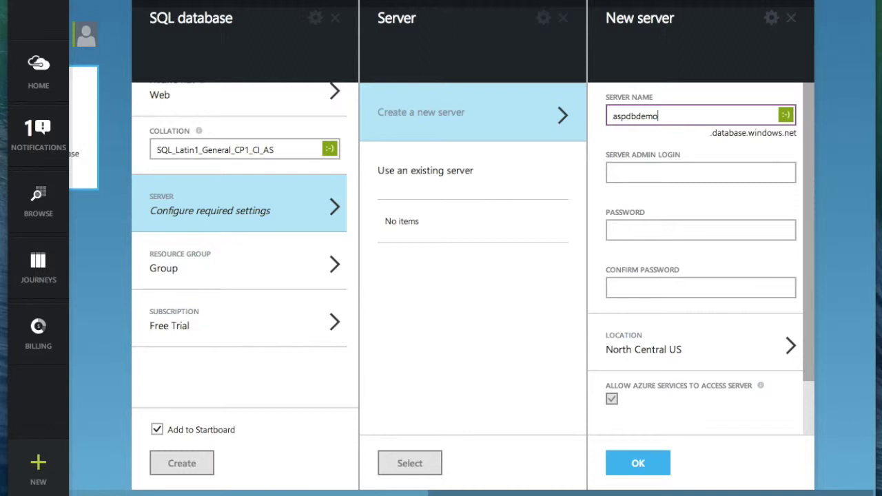
left_click(700, 173)
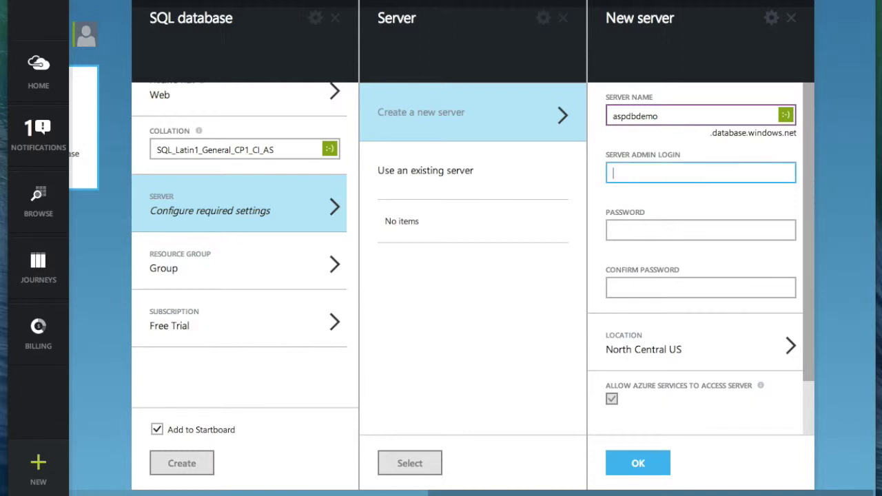
type("michael")
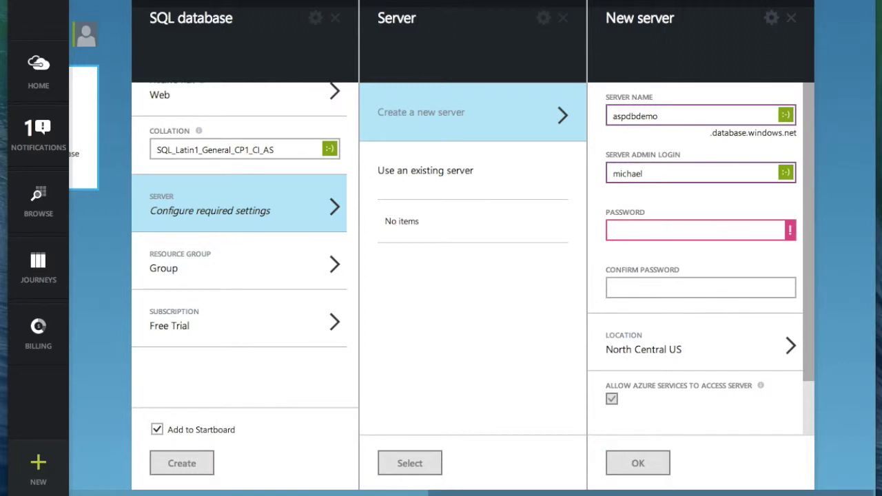
key("Tab")
type("**********")
key("Tab")
type("*****")
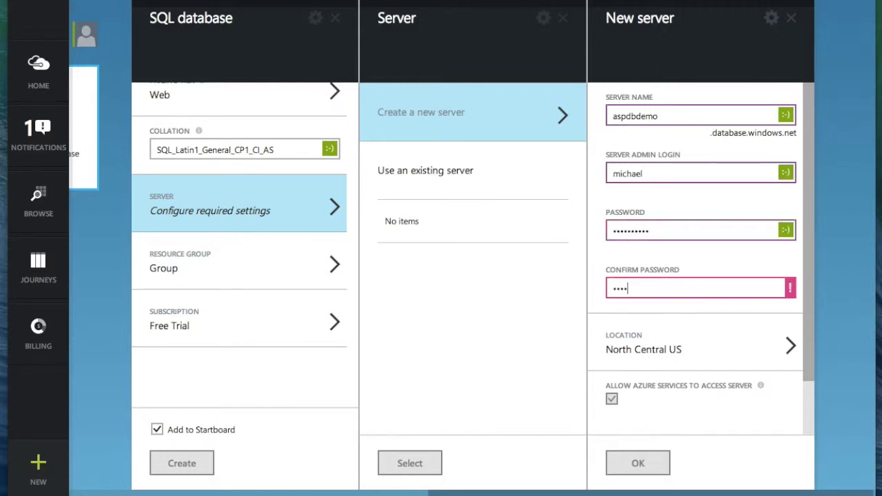
type("*****")
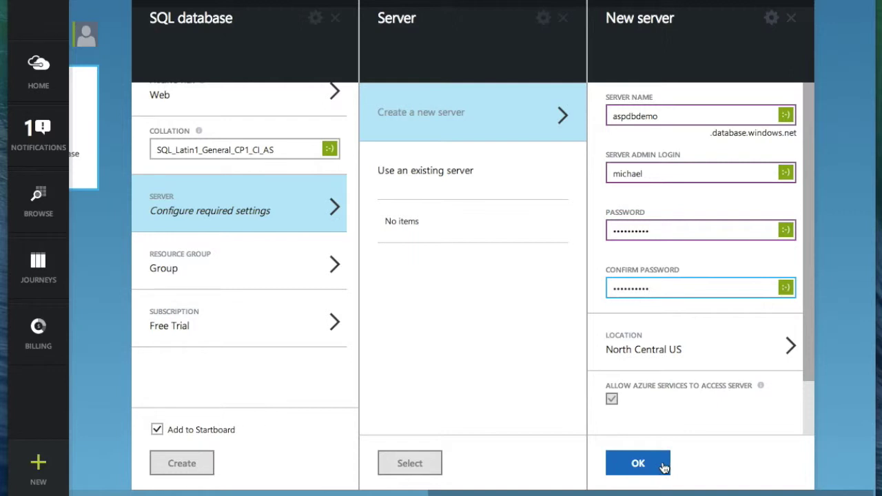
left_click(638, 463)
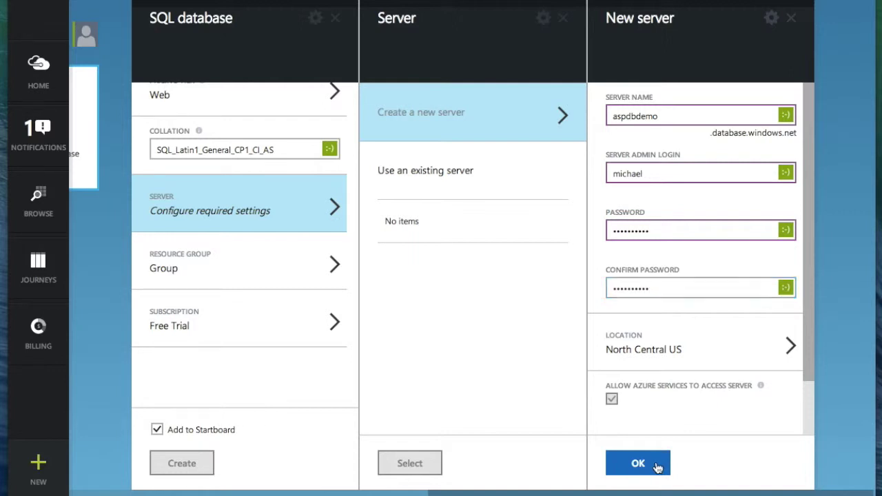
left_click(266, 276)
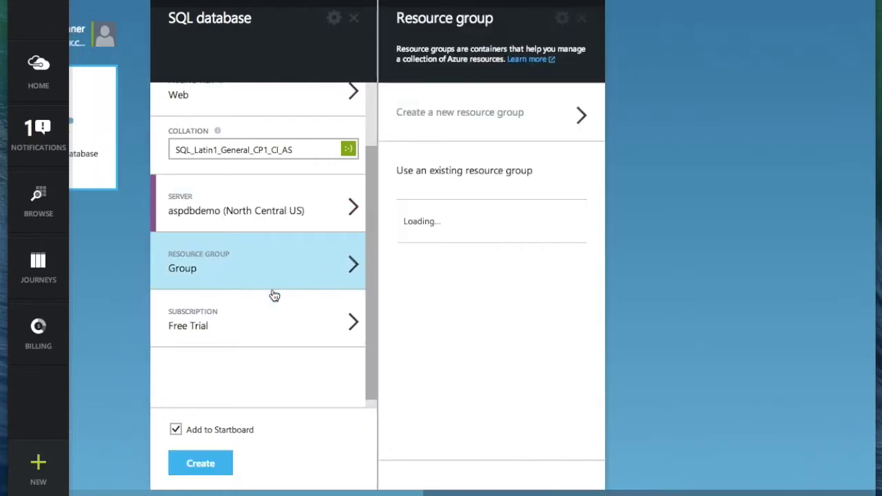
Create AzureSampleDB on the Free Trial subscription, then open it from Browse once online
left_click(281, 328)
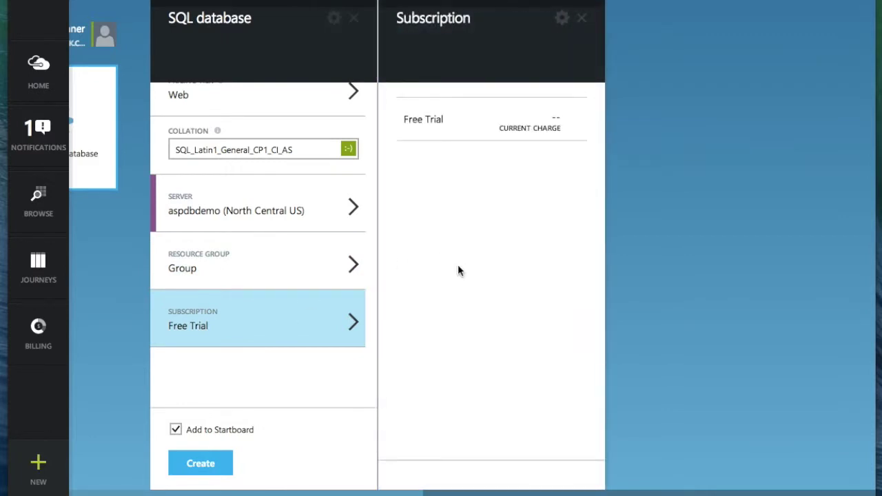
left_click(207, 464)
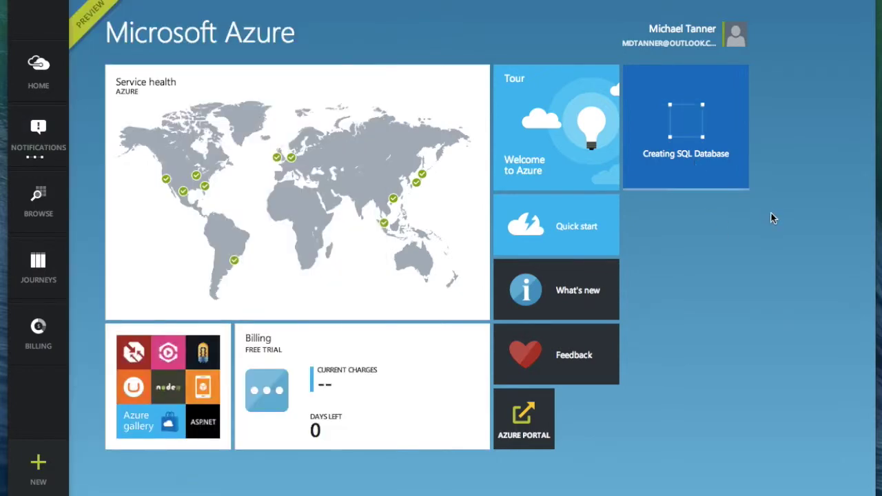
left_click(39, 202)
left_click(39, 69)
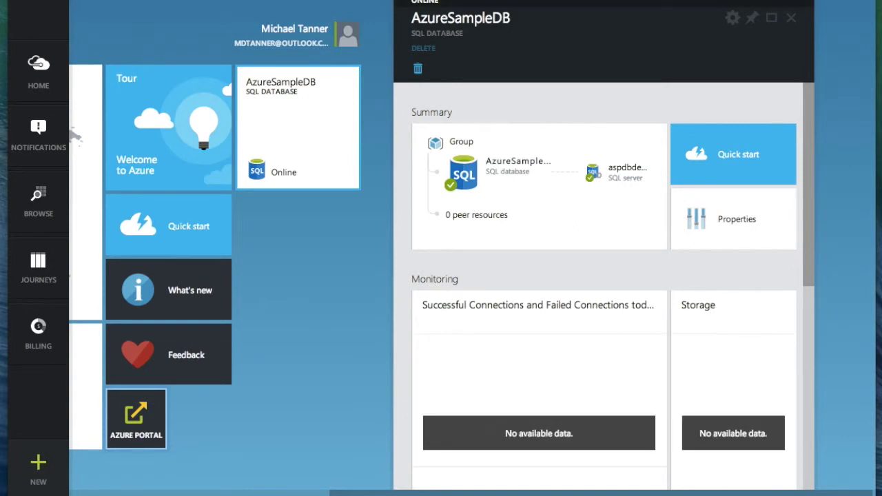
View AzureSampleDB's Properties blade and its database connection strings
left_click(734, 218)
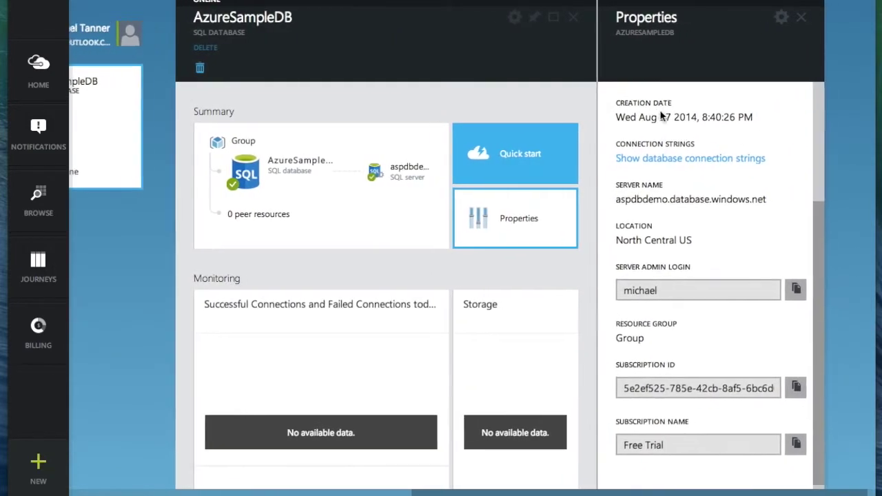
scroll(660, 114, "up", 4)
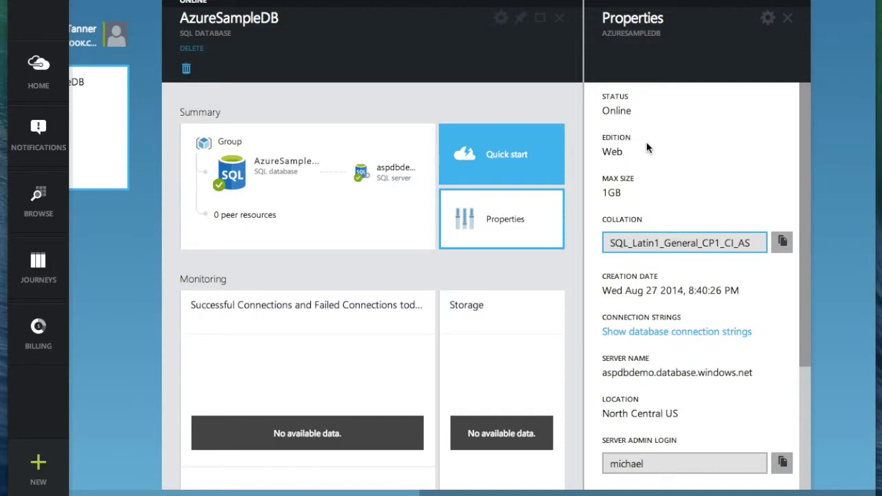
left_click(651, 332)
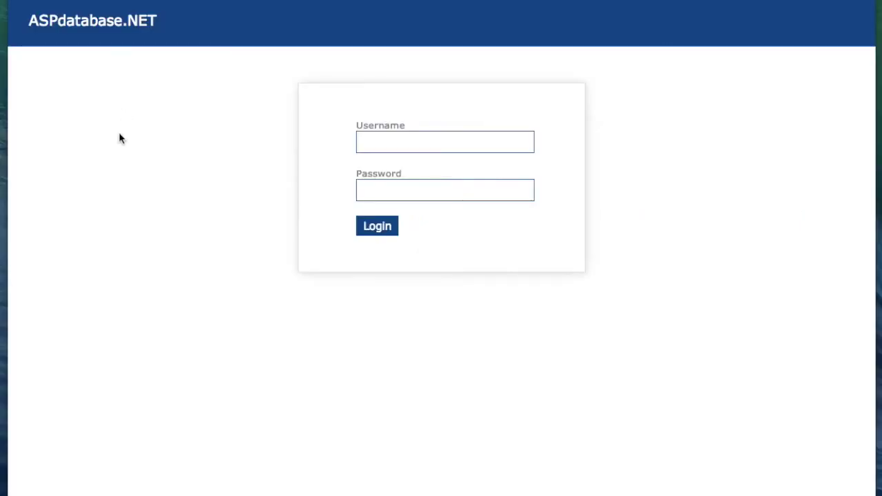
Sign in to ASPdatabase.NET with the account username and password
left_click(493, 138)
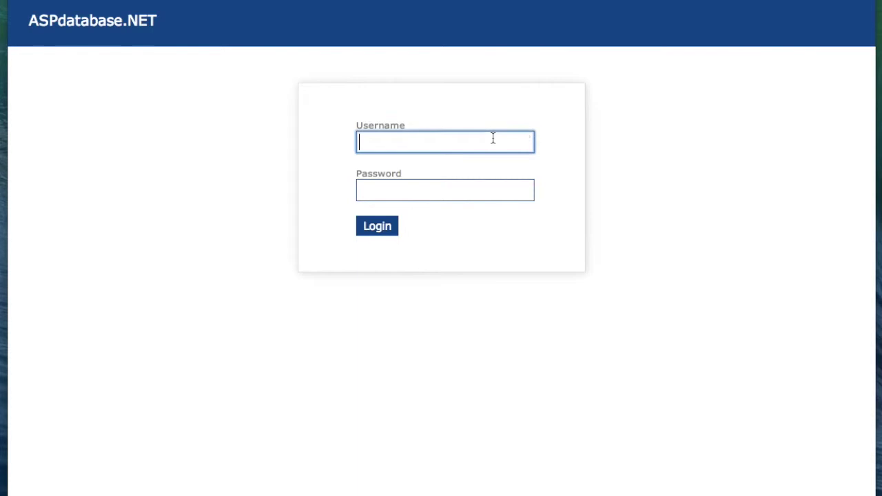
type("mike")
key("Tab")
type("••••••••••••••••")
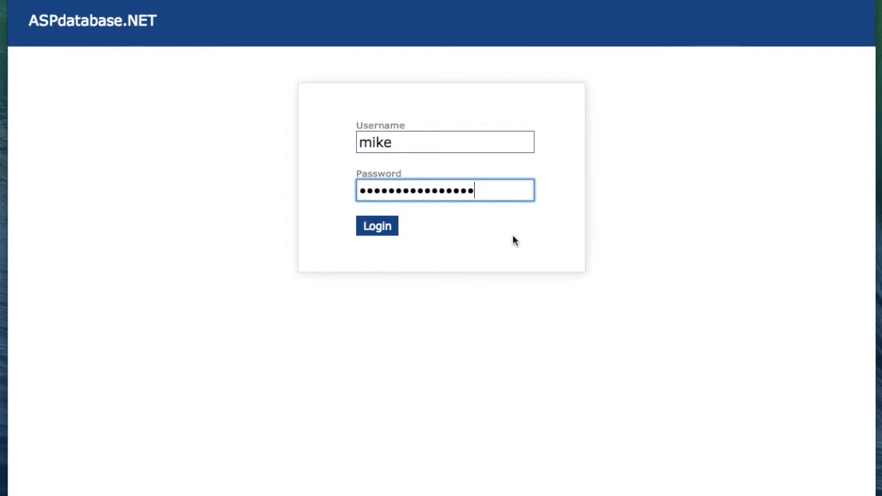
left_click(373, 227)
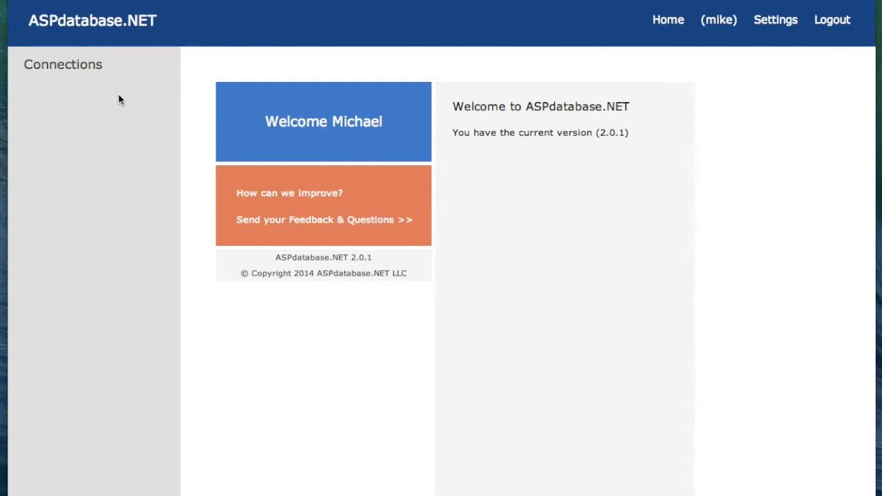
Add a new connection in Manage Connections named AzureSampleDB with type SQL Server Azure
left_click(777, 25)
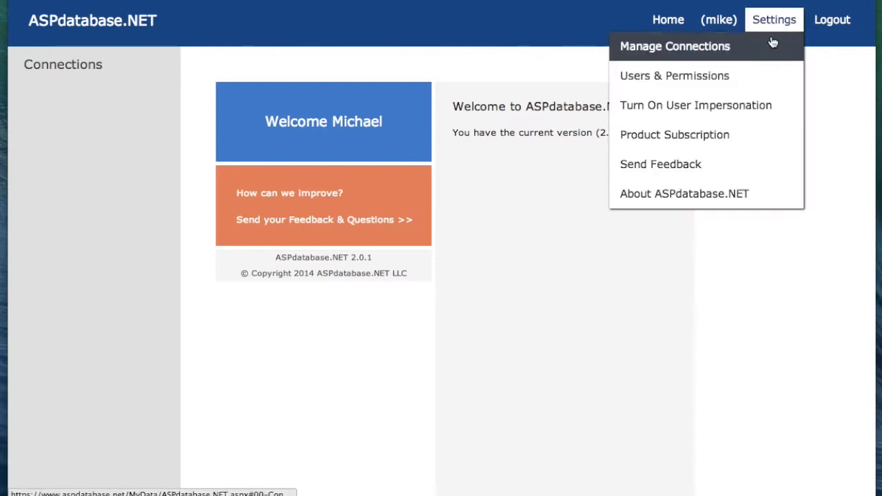
left_click(774, 44)
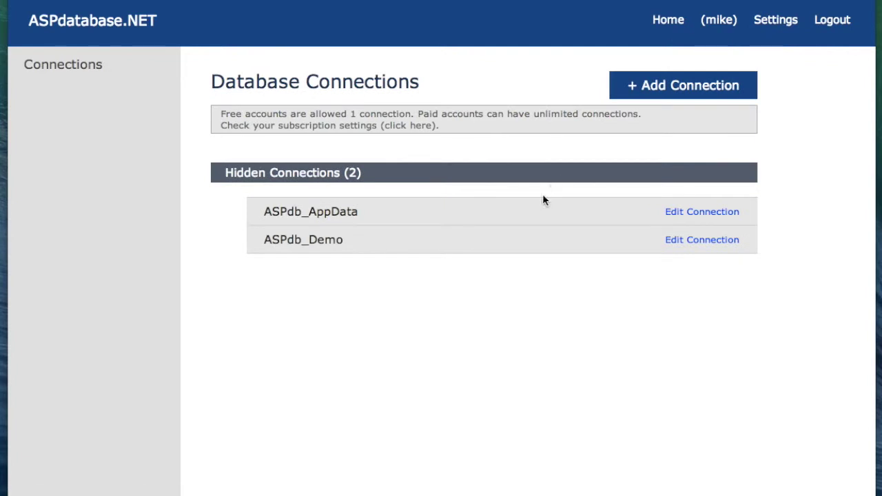
left_click(680, 95)
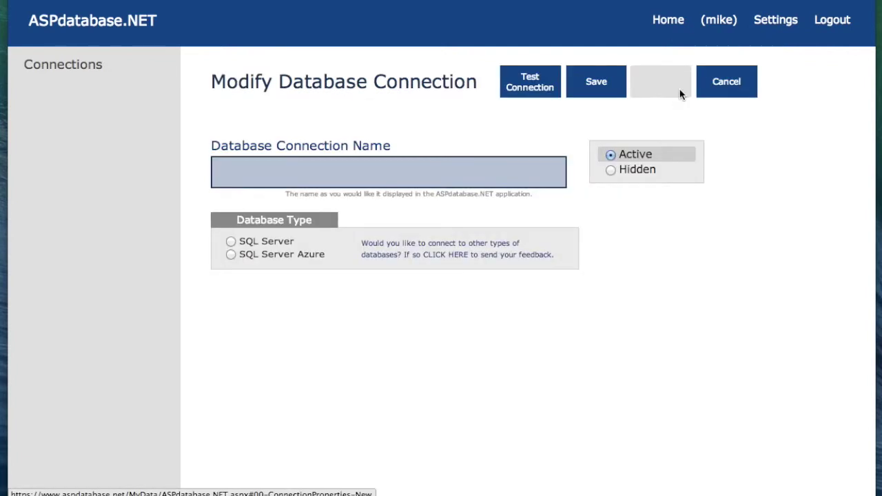
left_click(423, 177)
type("S")
key("BackSpace")
type("AzureSampleDB")
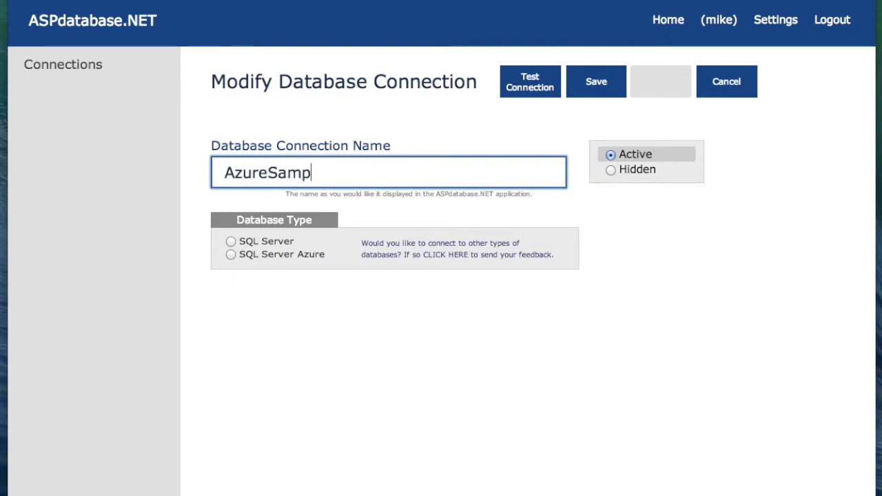
left_click(298, 258)
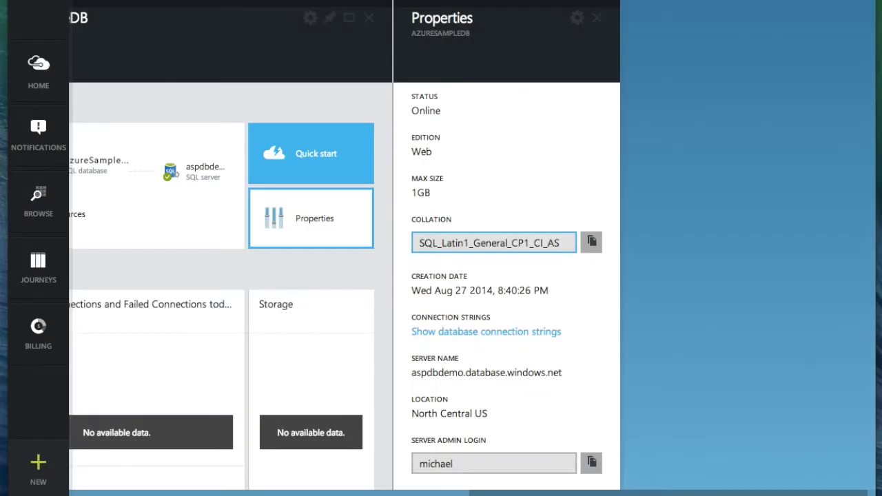
Copy AzureSampleDB's ADO.NET connection string for the ASPdatabase.NET Connection String box
left_click(489, 333)
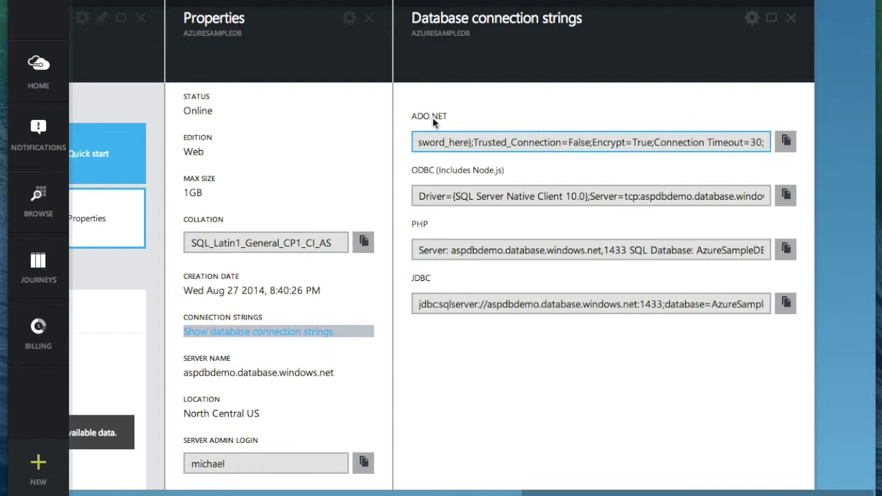
left_click(786, 143)
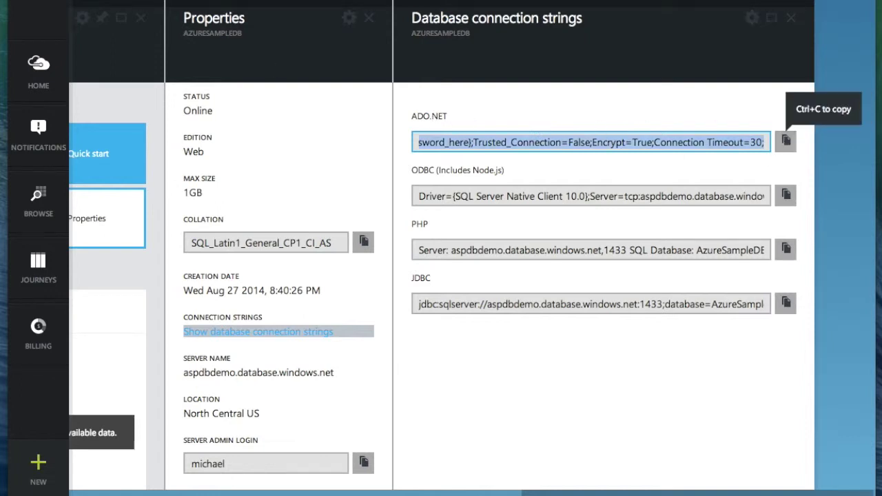
left_click(169, 1)
left_click(325, 409)
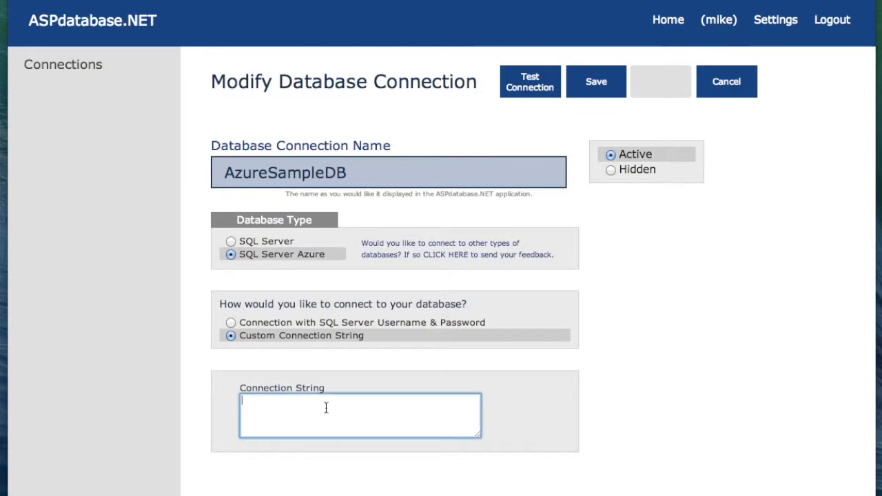
Paste the ADO.NET string, replace its password placeholder with the admin password, and test it
key("ctrl+v")
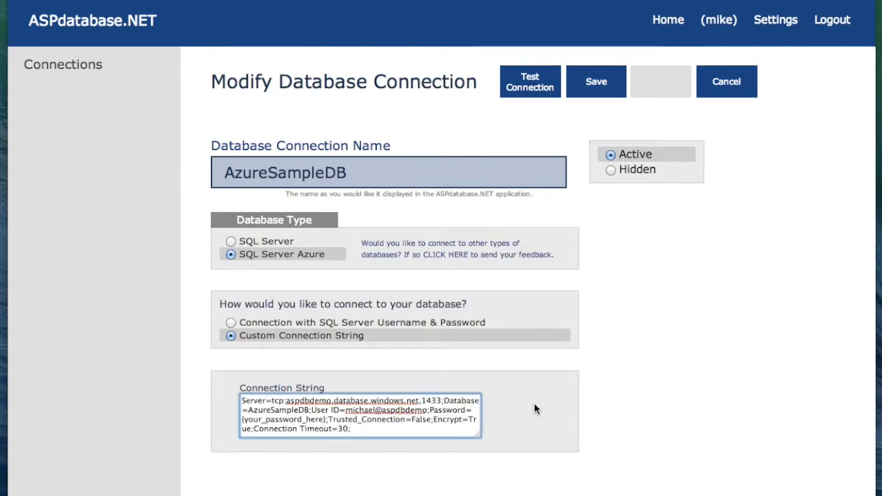
left_click_drag(326, 419, 240, 417)
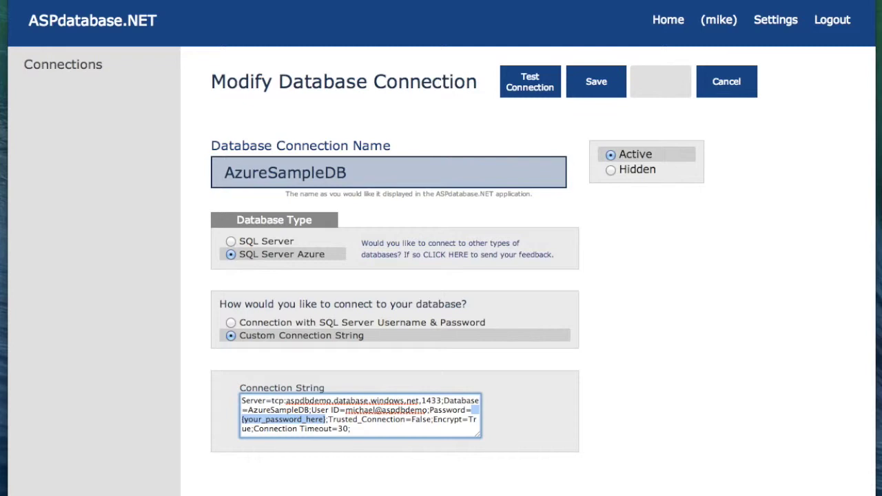
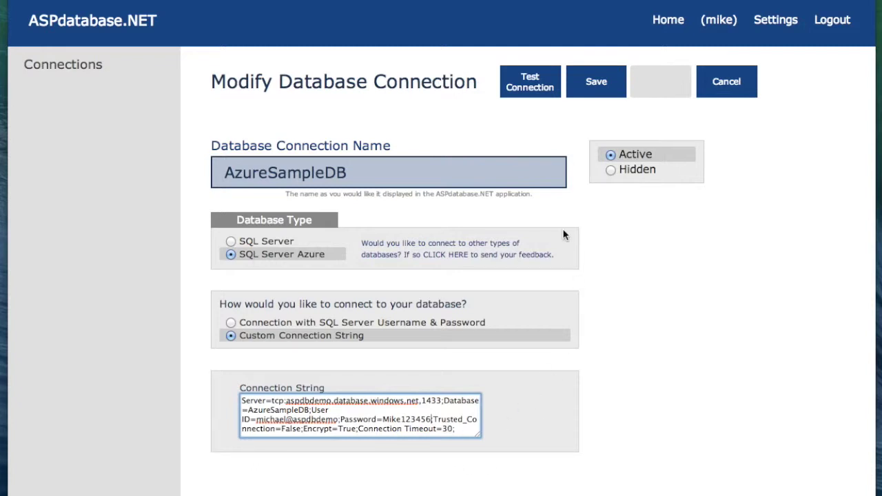
left_click(537, 95)
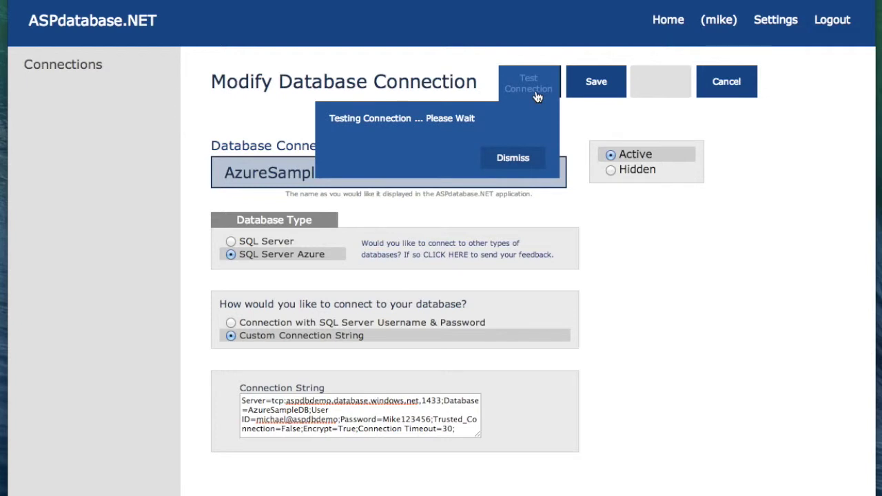
Rerun the connection test and select the client IP the server firewall blocked
left_click(533, 83)
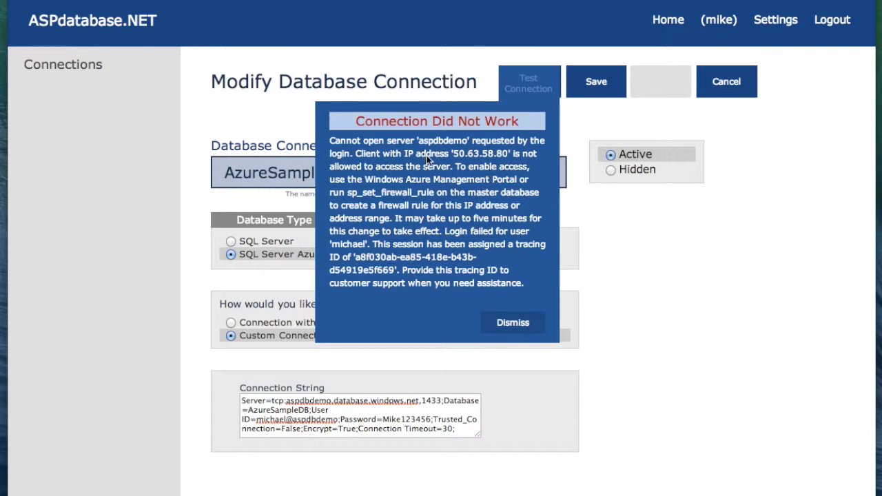
left_click(504, 160)
left_click_drag(479, 157, 509, 155)
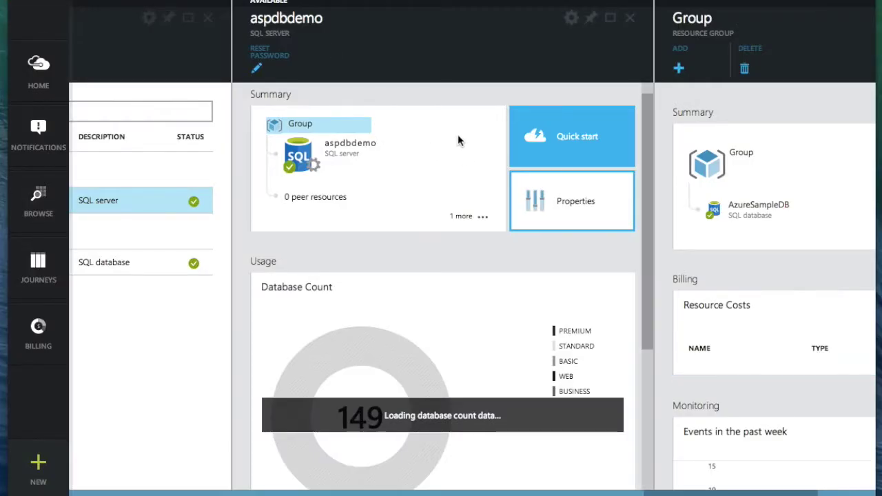
Open the aspdbdemo SQL server from the resource group and go to its Firewall Settings
left_click(364, 155)
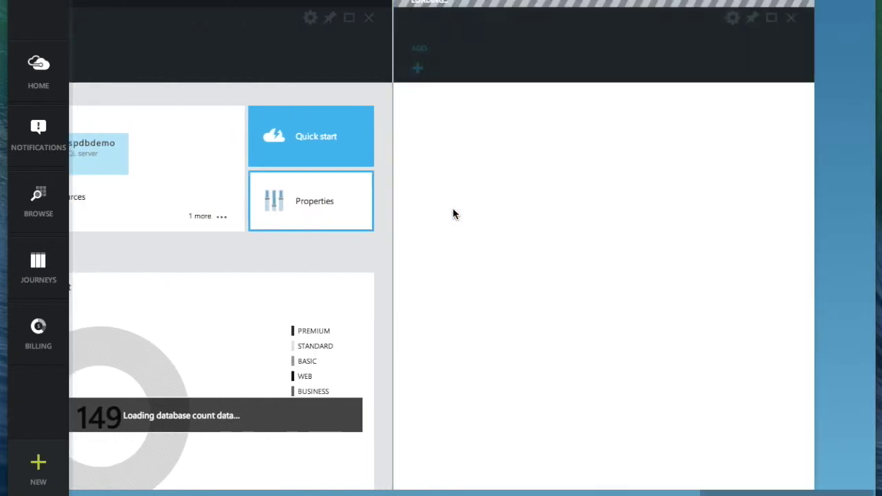
left_click(504, 207)
scroll(510, 293, "down", 3)
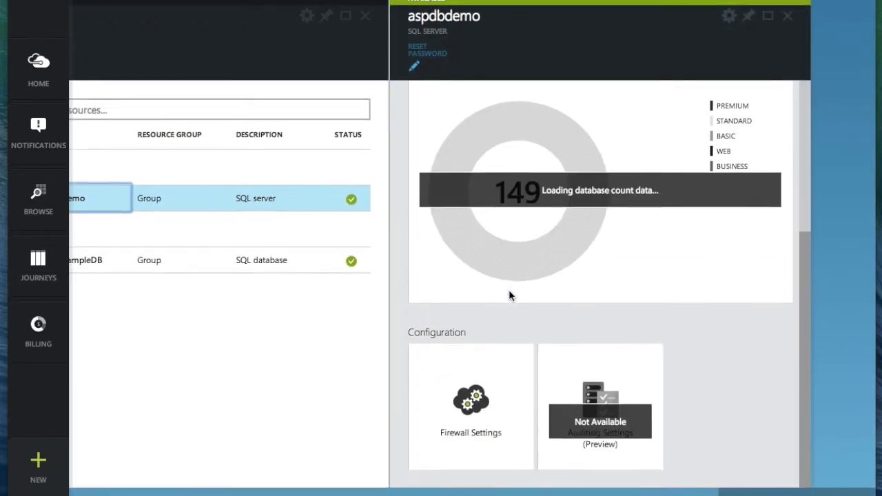
left_click(471, 406)
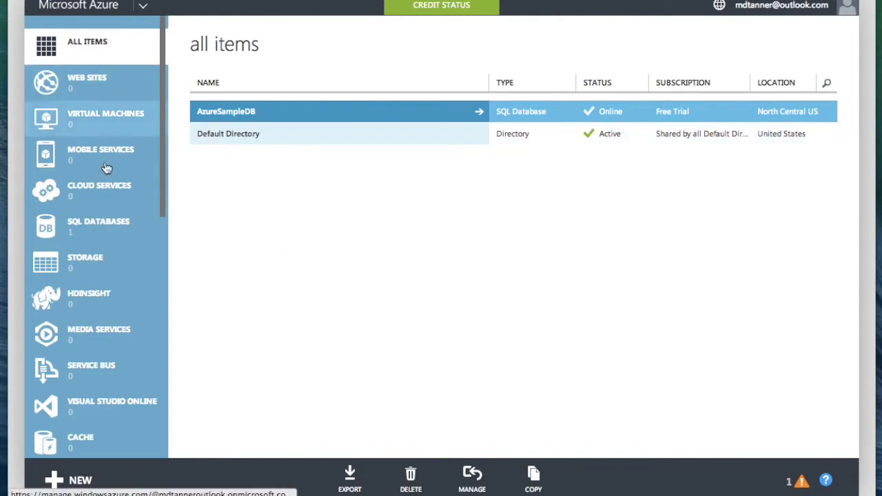
Open AzureSampleDB from SQL Databases and answer NO to adding this IP to the firewall rules
left_click(115, 233)
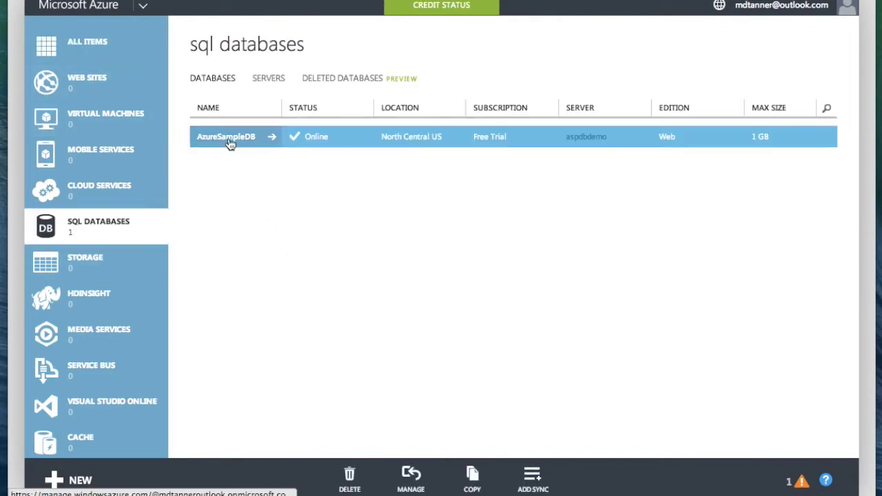
left_click(229, 142)
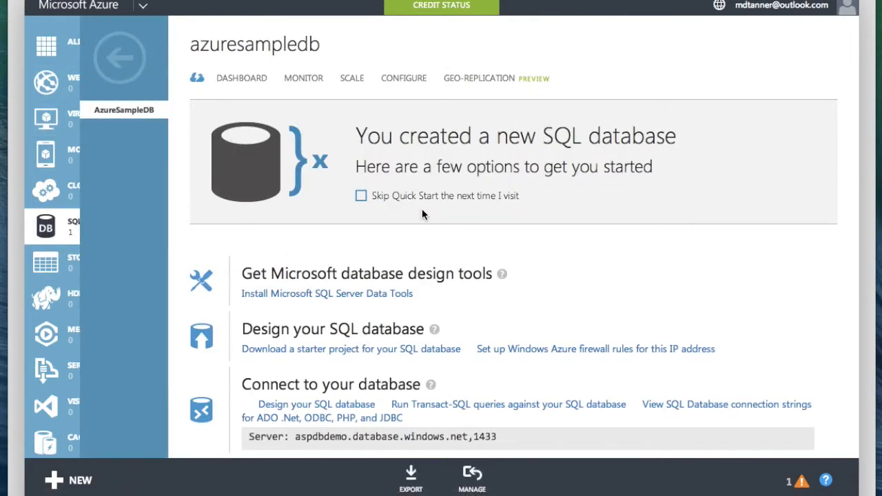
scroll(550, 208, "down", 1)
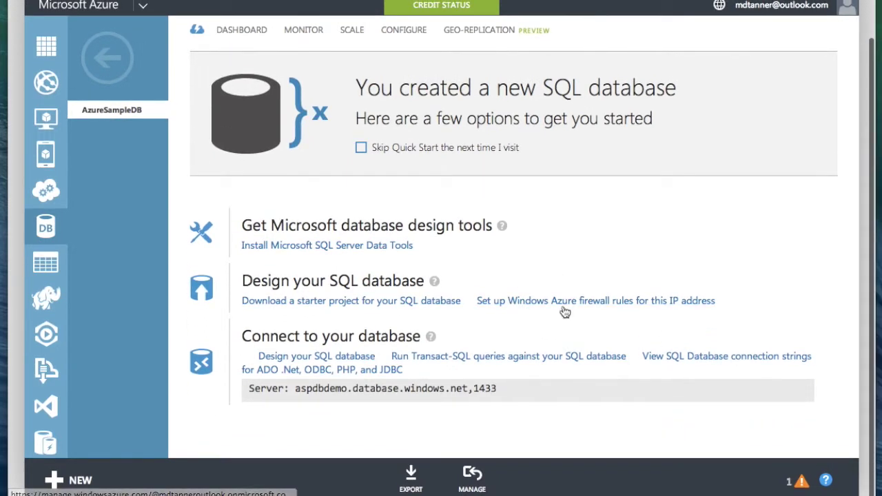
left_click(564, 304)
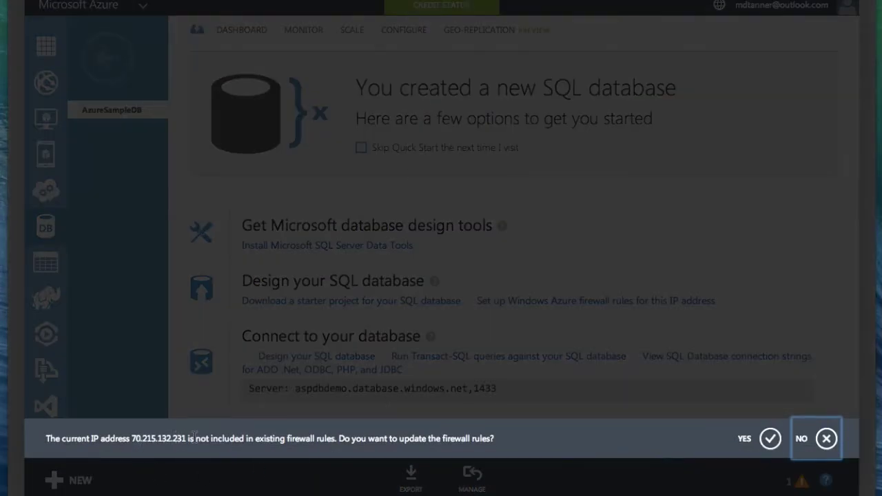
left_click(826, 439)
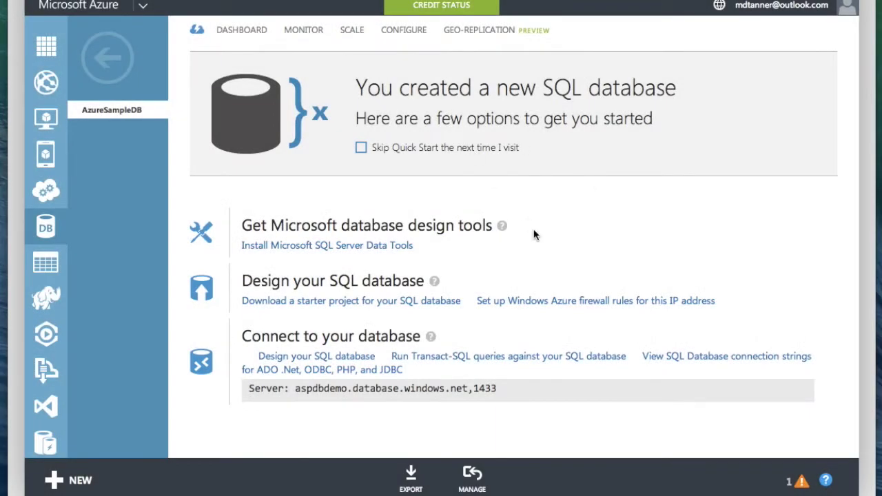
Go from the database dashboard to aspdbdemo's allowed IP addresses page
left_click(244, 30)
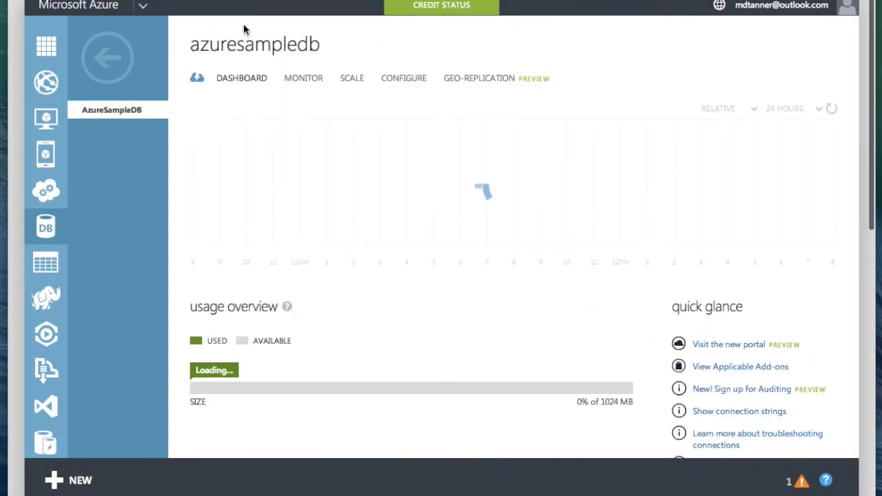
scroll(698, 311, "down", 3)
scroll(699, 314, "down", 2)
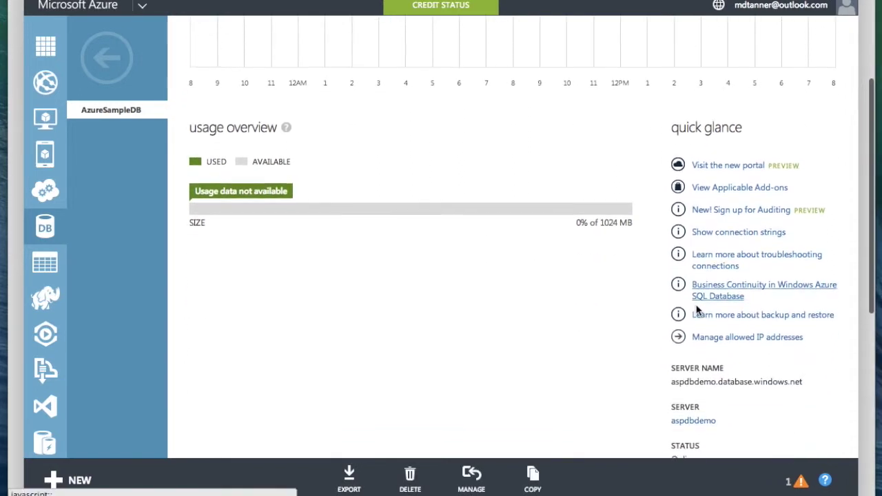
left_click(734, 344)
Save a firewall rule 'Web Server' with 50.63.58.80 as both start and end IP
left_click(294, 253)
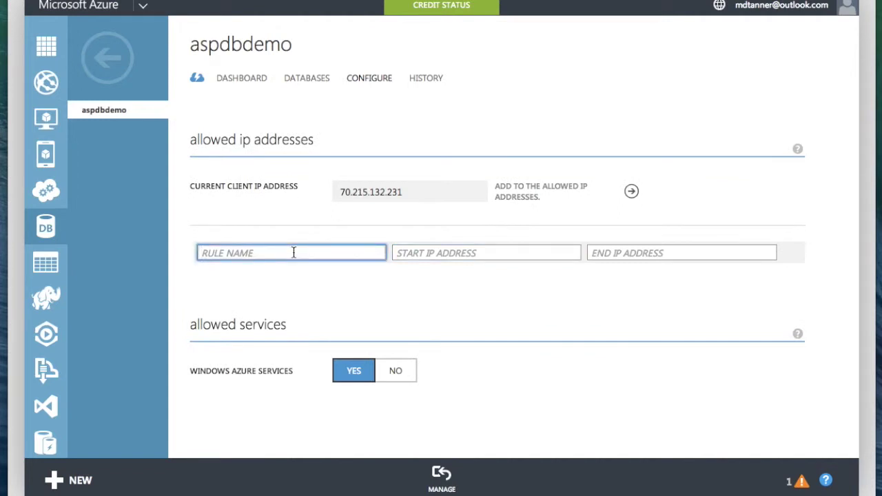
type("Web")
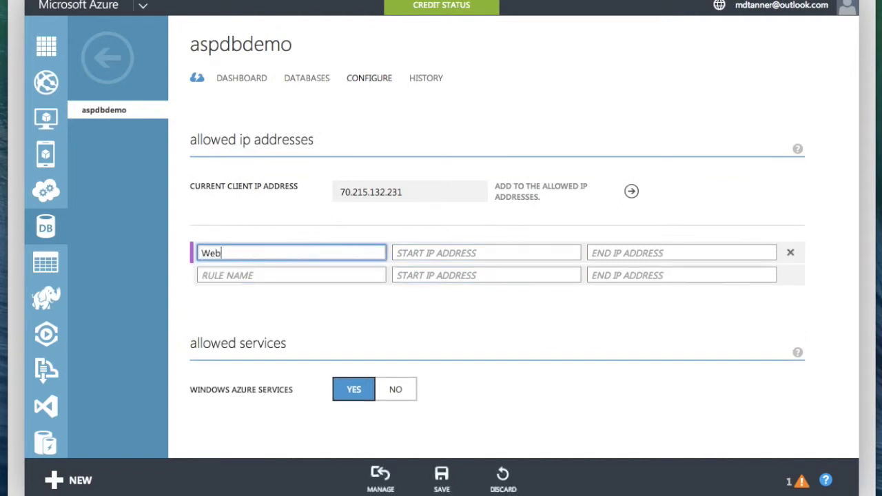
type(" Server")
key("Tab")
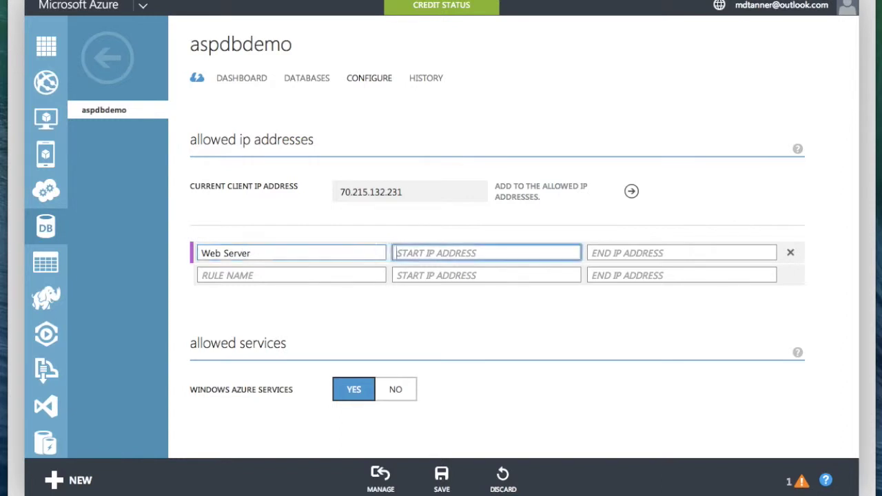
key("ctrl+v")
key("Tab")
key("ctrl+v")
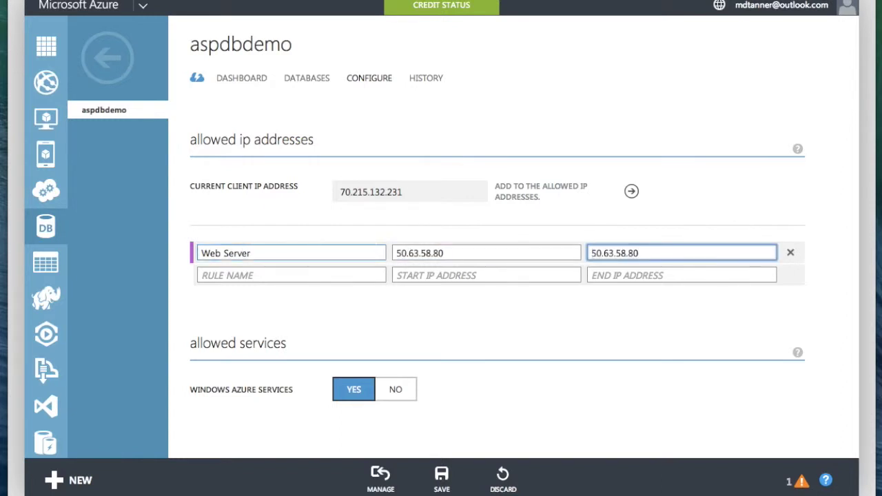
key("Tab")
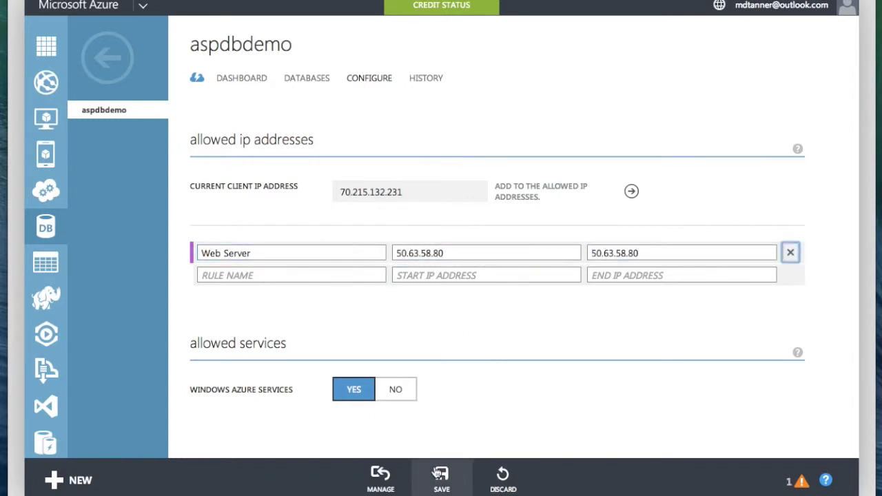
left_click(440, 474)
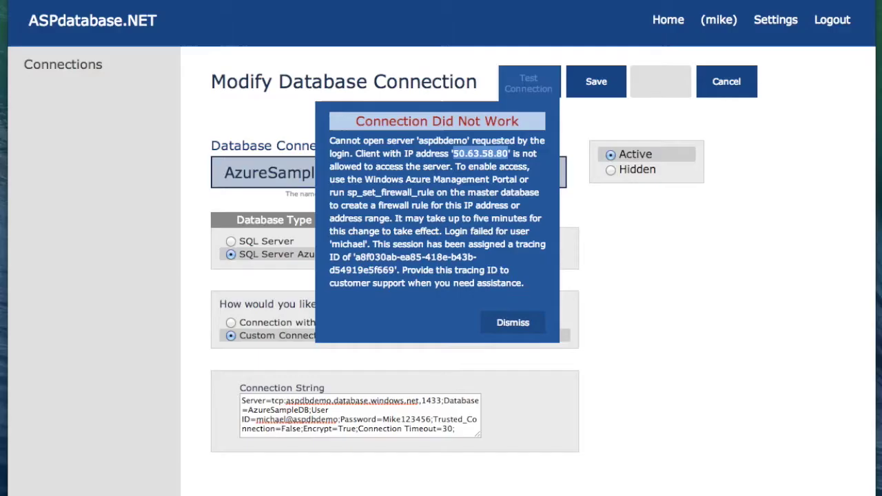
Dismiss the error, retest the AzureSampleDB connection successfully, and save the connection
left_click(511, 323)
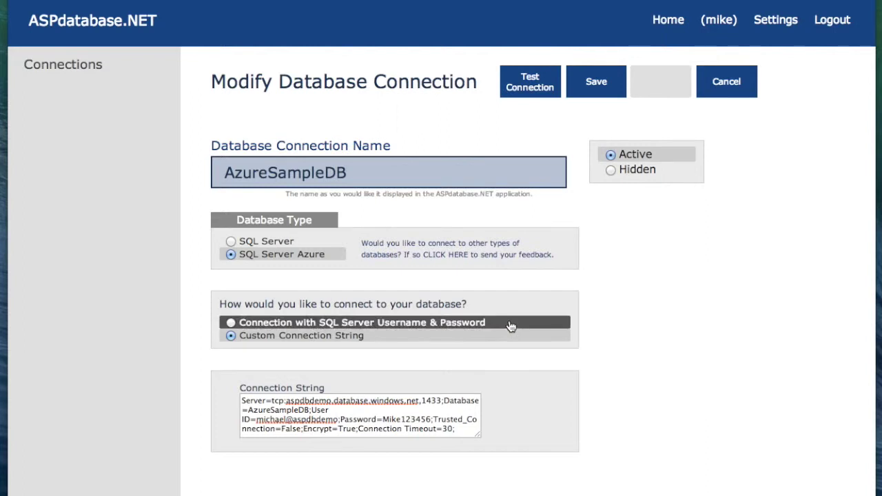
left_click(526, 92)
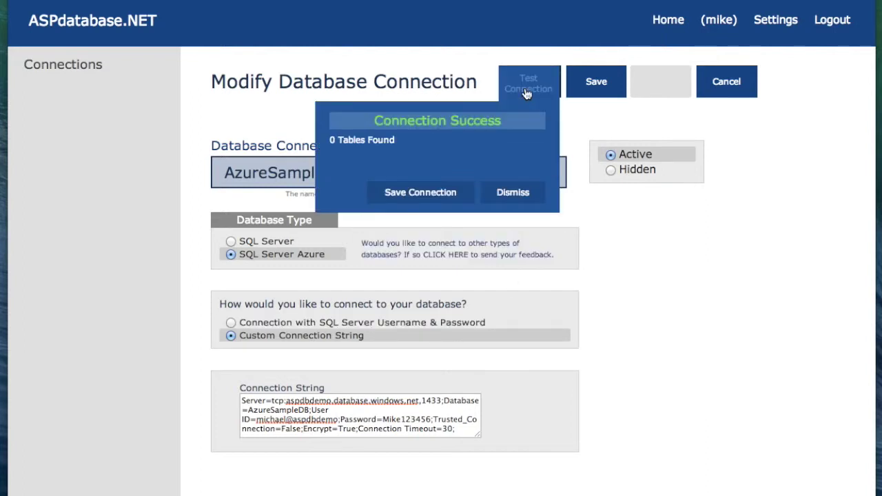
left_click(422, 198)
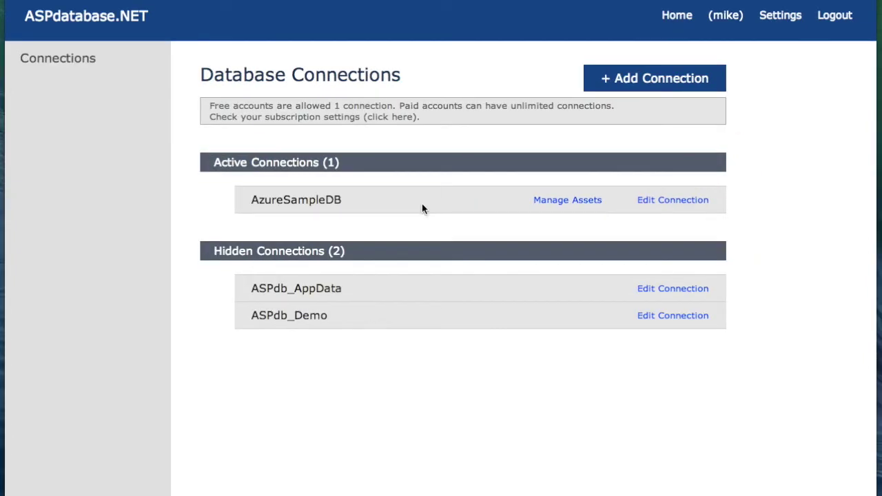
Add a 'Content' schema under Manage Assets, then start a new table from Tables - Active
left_click(579, 202)
left_click(329, 191)
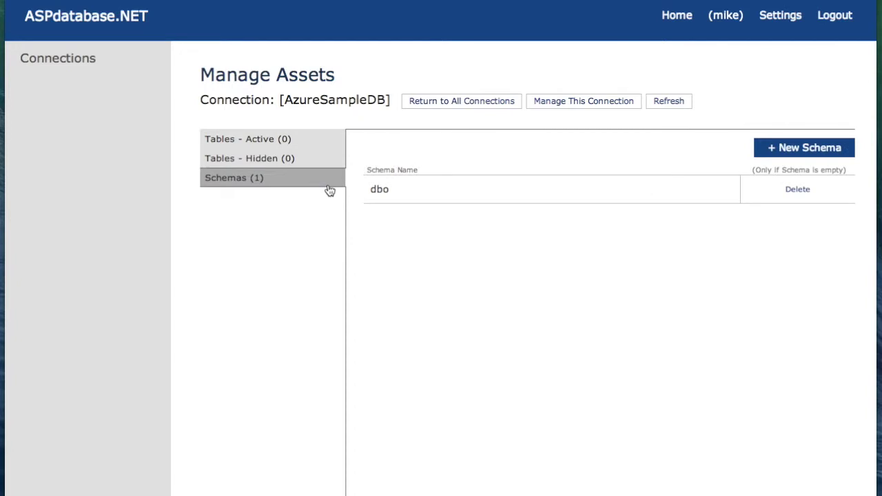
left_click(790, 148)
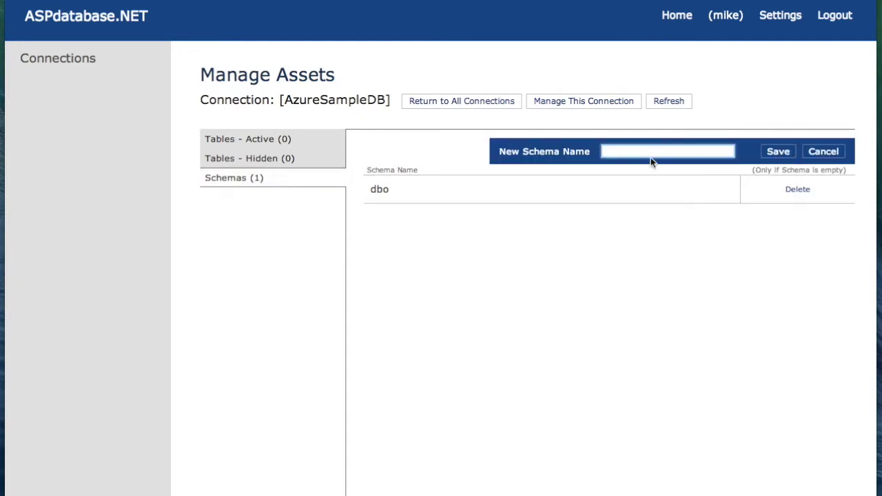
type("Content")
left_click(774, 152)
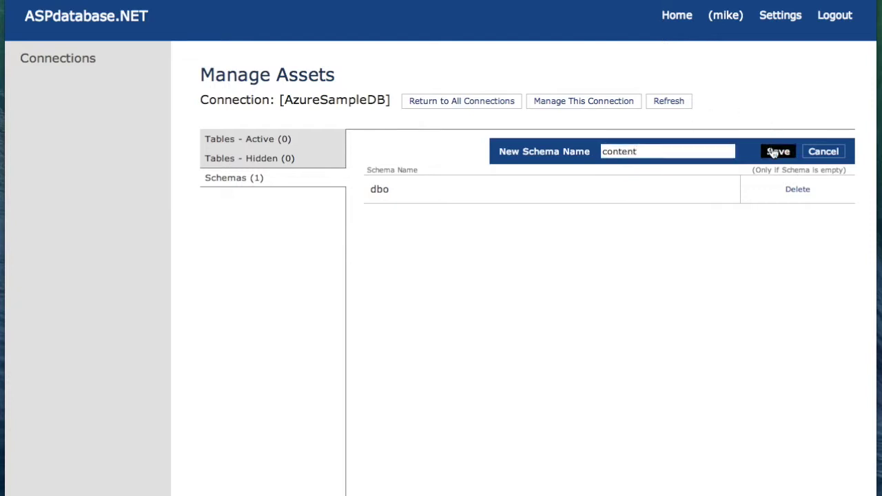
left_click(303, 140)
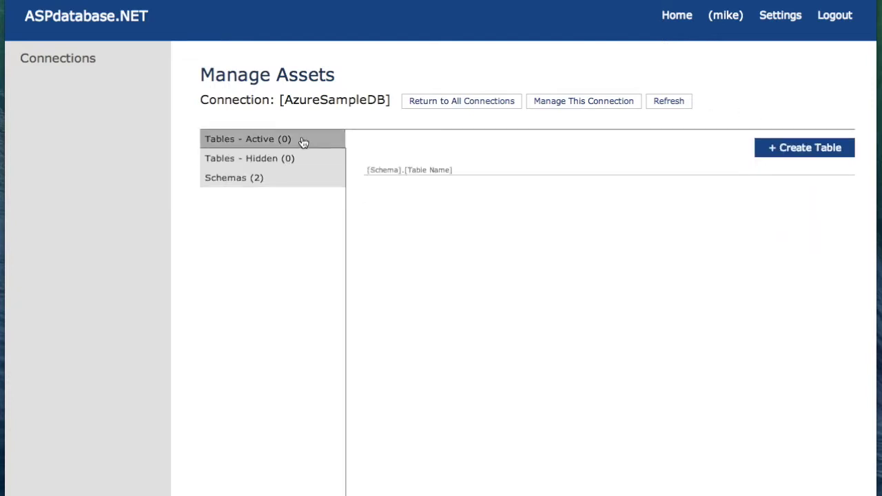
left_click(787, 148)
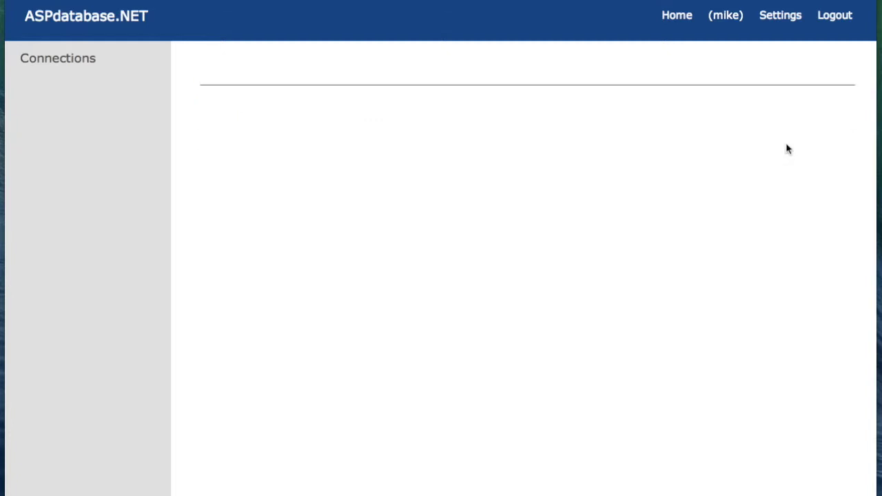
Name the table Customers in the content schema, with CustomerId as int identity primary key
left_click(372, 103)
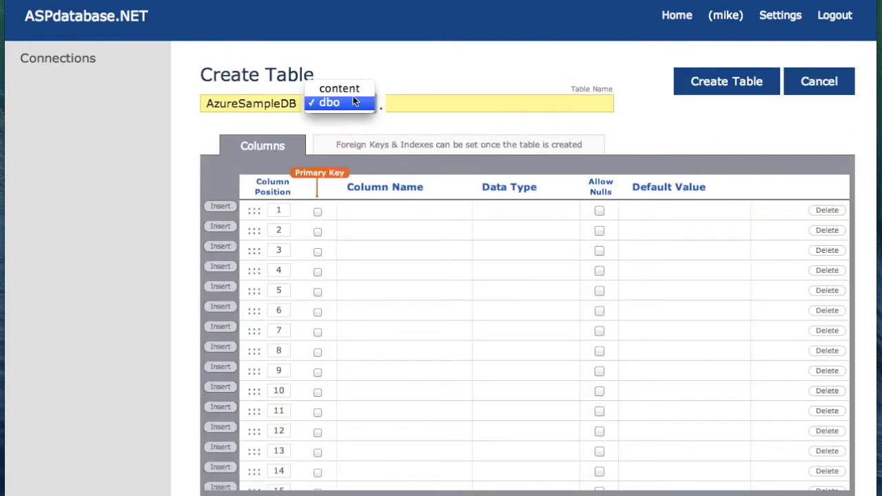
left_click(351, 92)
left_click(397, 101)
type("Customers")
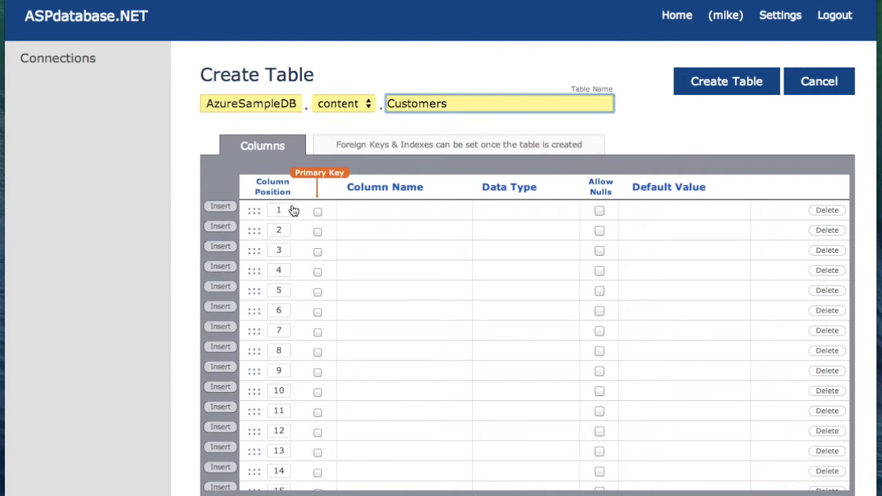
left_click(317, 212)
type("CustomerId")
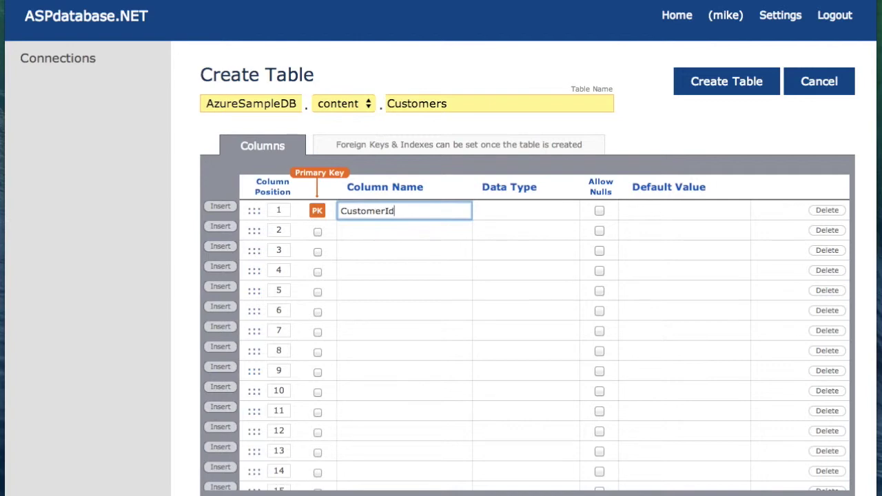
left_click(523, 214)
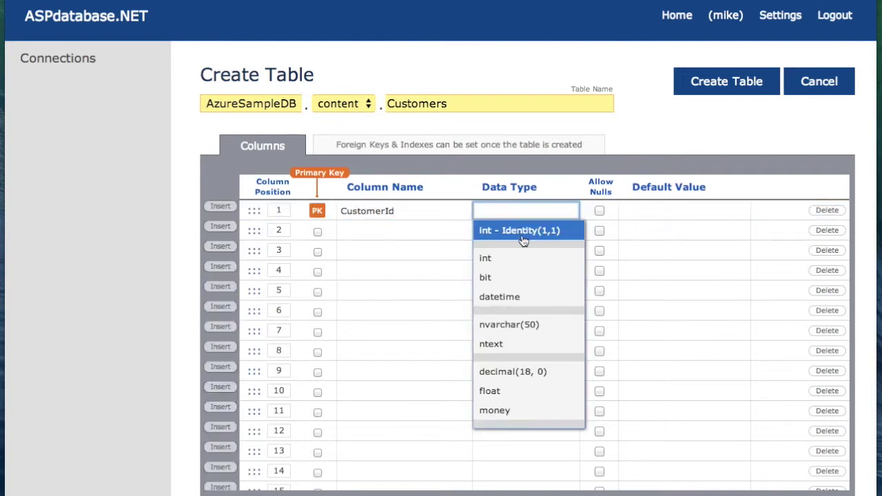
left_click(523, 237)
left_click(506, 211)
left_click(519, 230)
Add FirstName and LastName columns, both nvarchar(50)
left_click(416, 233)
type("FirstName")
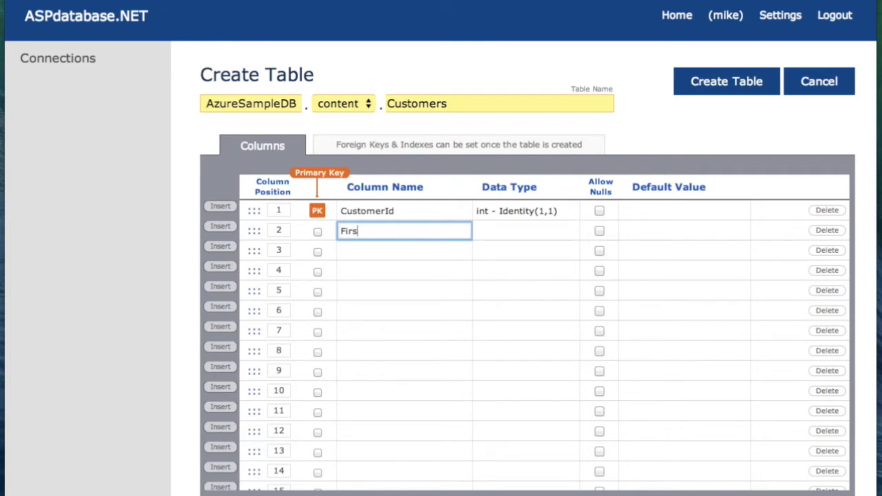
key("Tab")
key("Down")
key("Down")
key("Down")
key("Down")
key("Down")
key("Return")
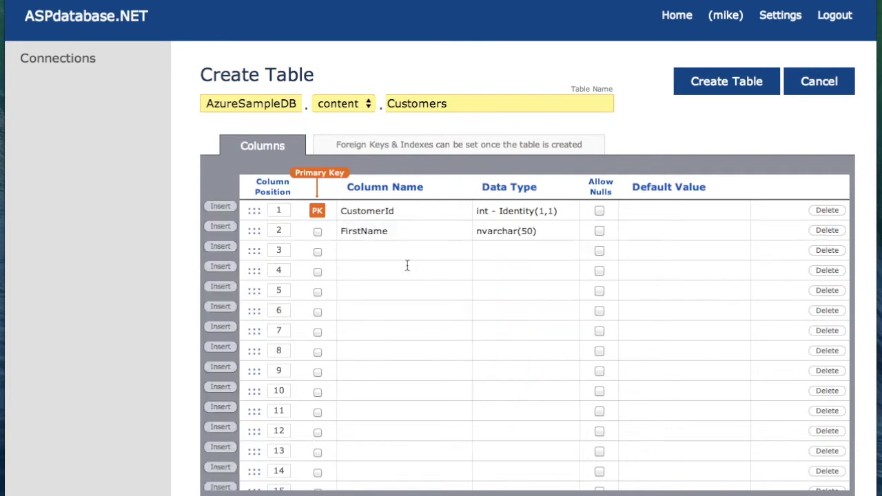
key("Tab")
type("LastName")
key("Tab")
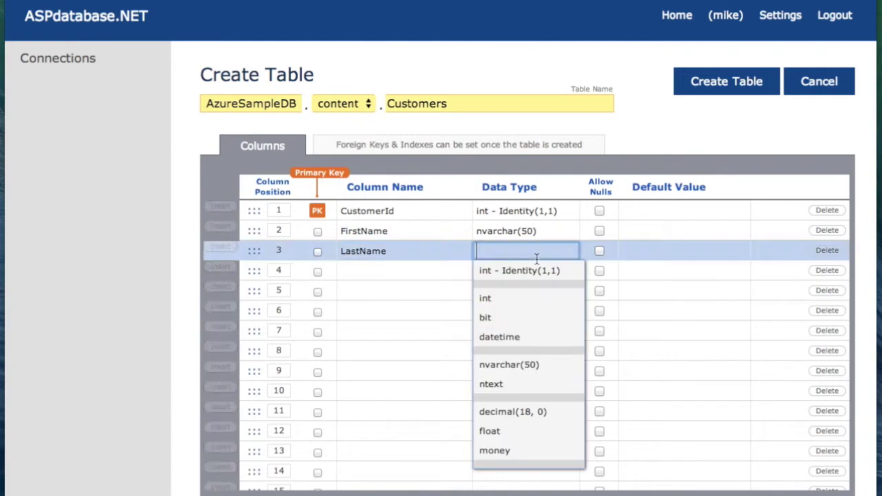
left_click(536, 363)
key("Tab")
Add an Email column as nvarchar(100) and create the Customers table
type("Email")
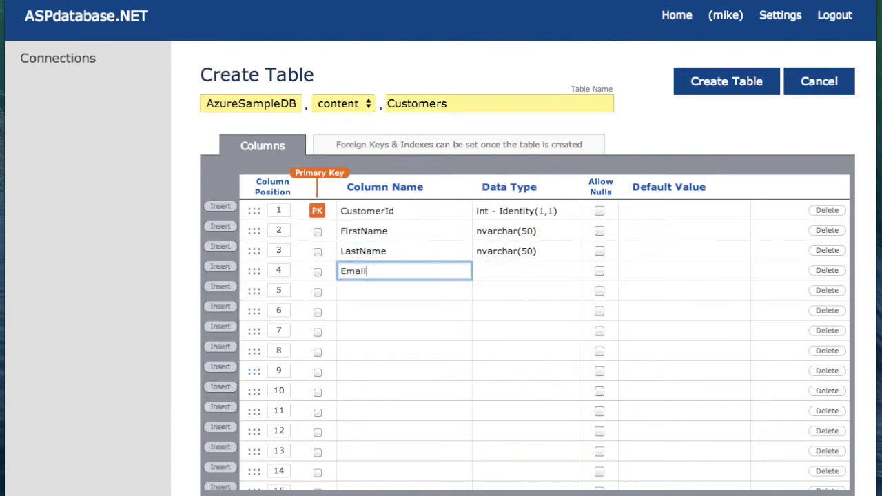
key("Tab")
left_click(533, 390)
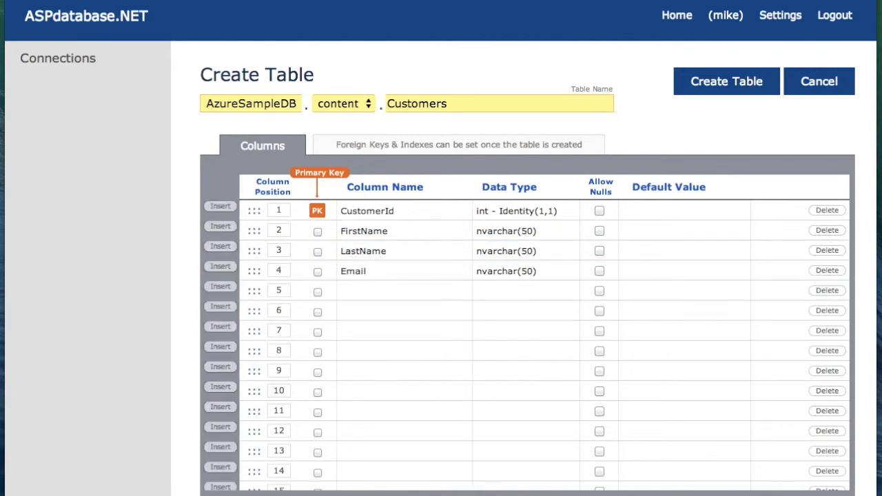
left_click(538, 272)
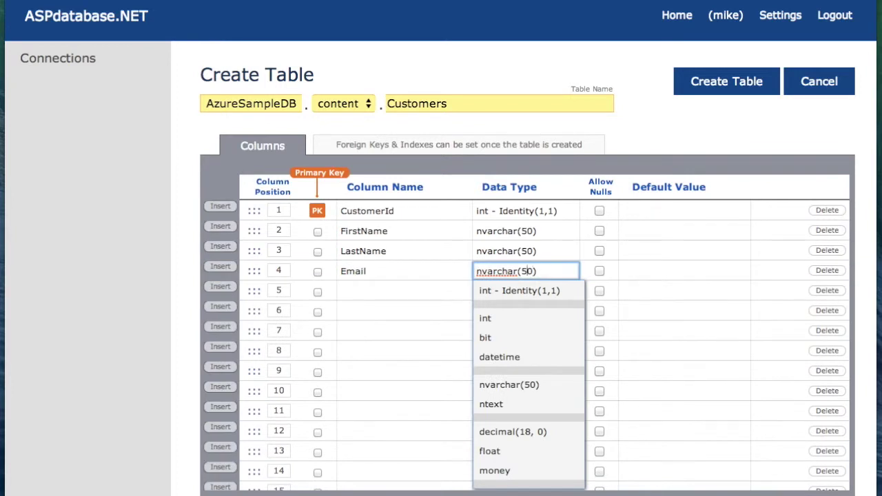
key("BackSpace")
type("10")
left_click(393, 290)
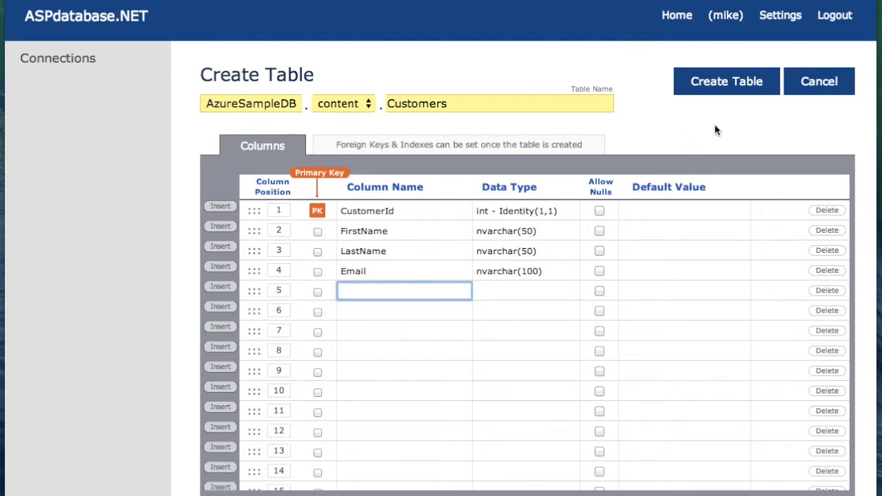
left_click(717, 93)
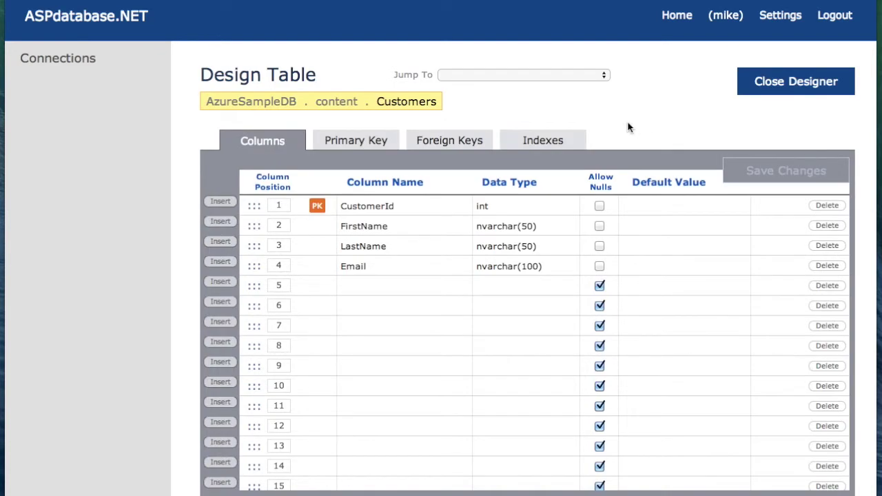
Browse the Customers designer's primary key and foreign key tabs and the table list
left_click(75, 71)
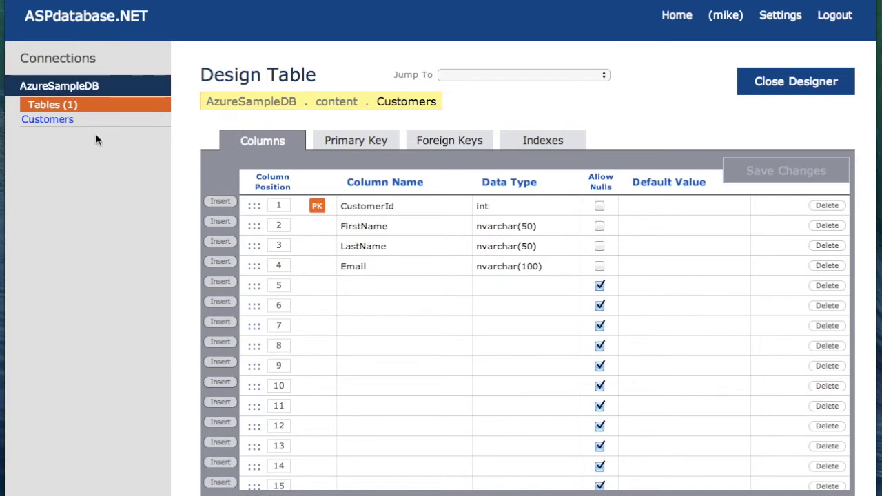
left_click(387, 144)
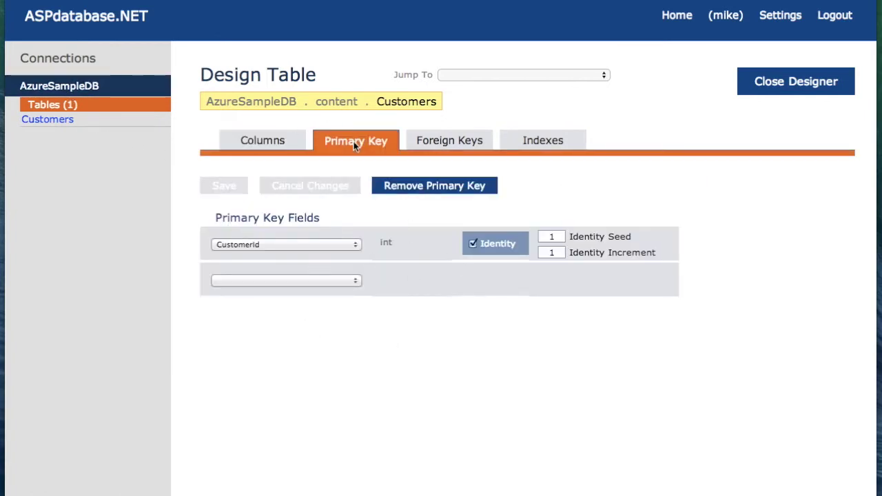
left_click(445, 147)
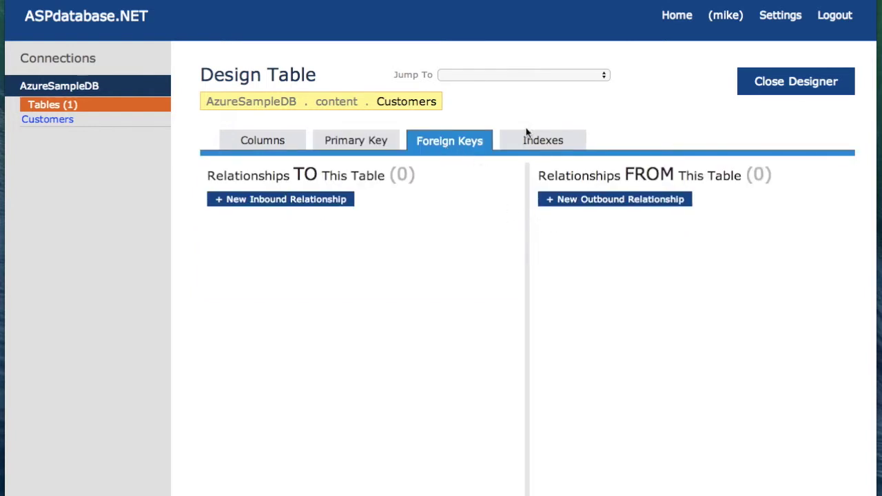
left_click(468, 77)
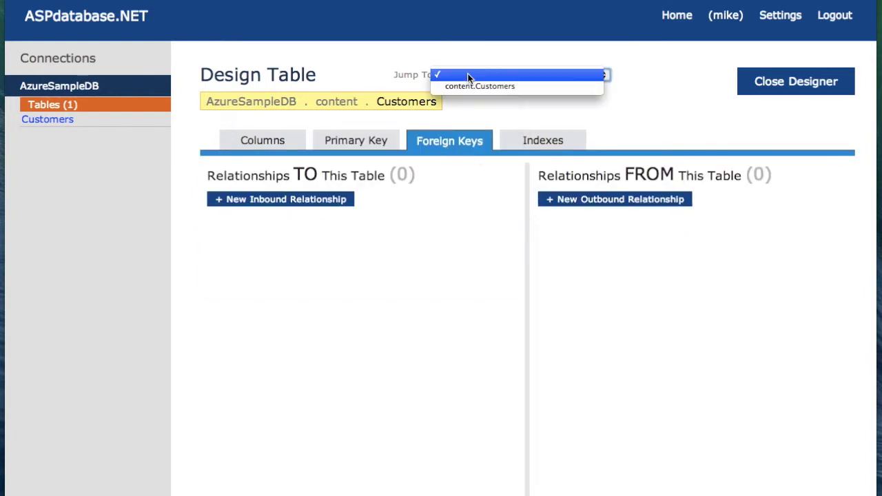
left_click(513, 110)
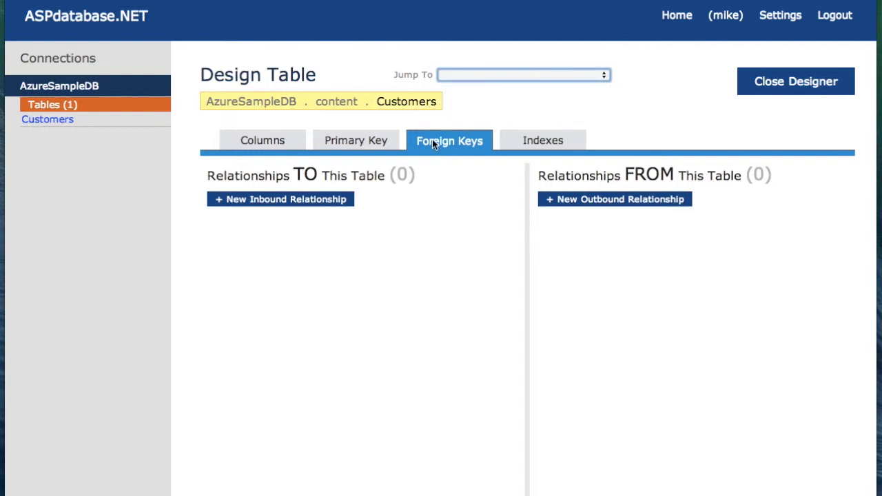
Create an index on LastName and FirstName for the Customers table
left_click(555, 142)
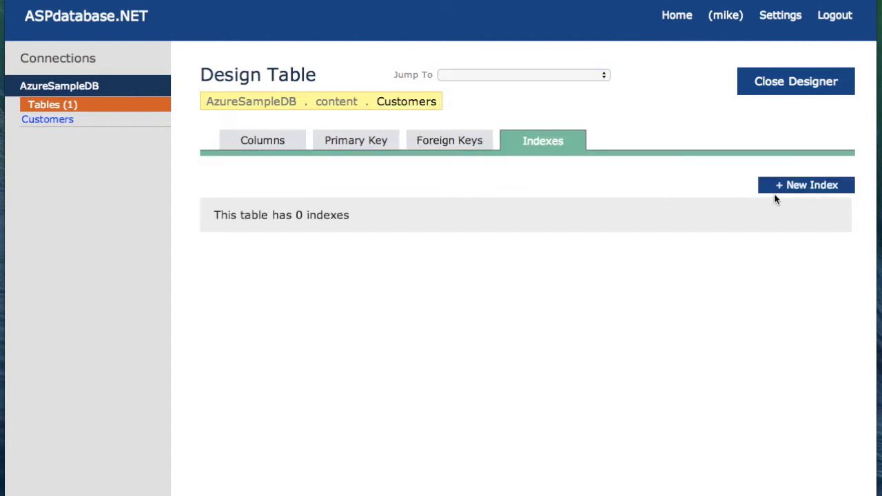
left_click(773, 191)
left_click(517, 215)
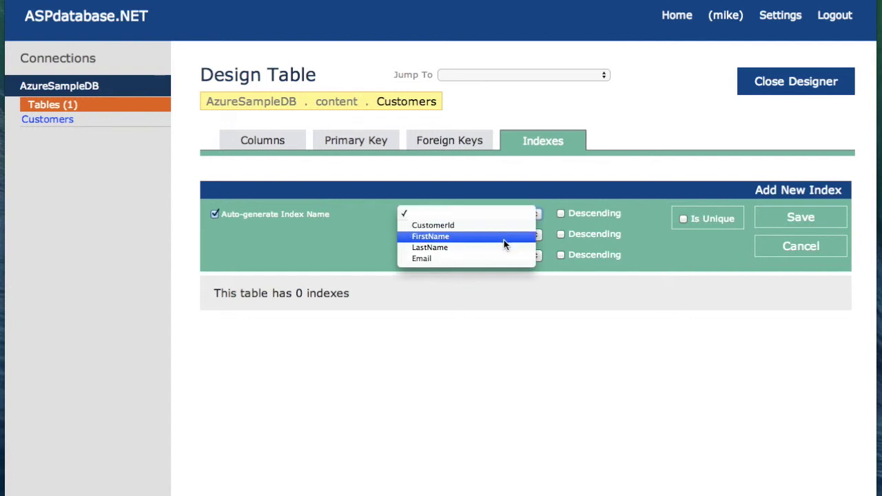
left_click(502, 246)
left_click(504, 234)
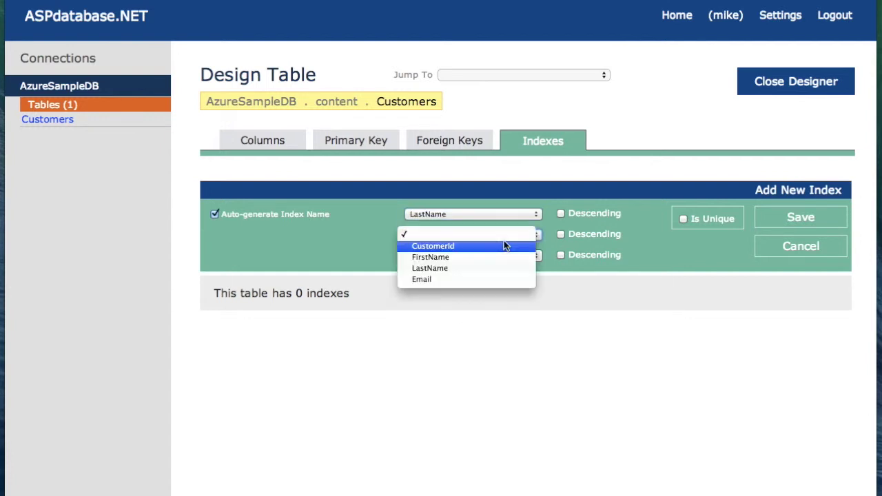
left_click(497, 256)
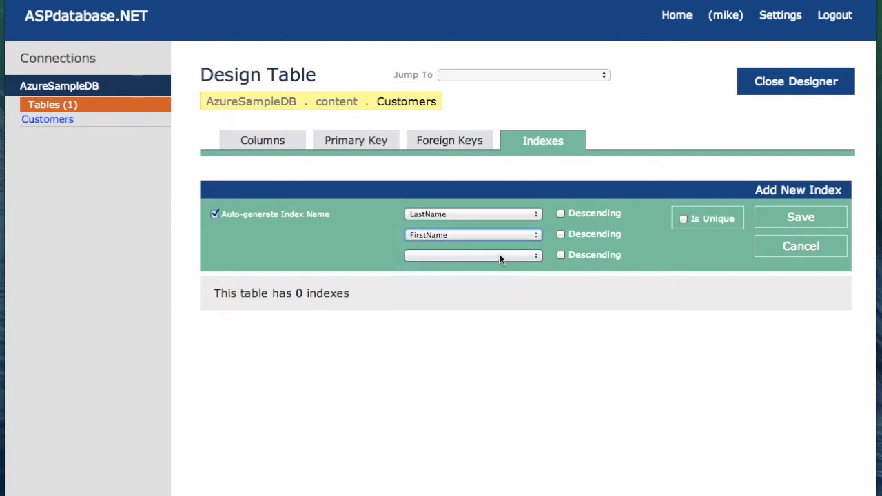
left_click(773, 220)
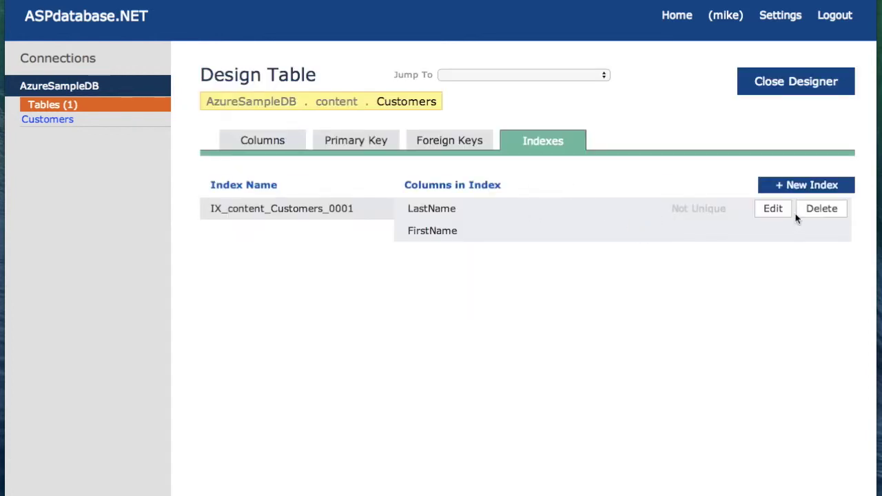
Add a unique index on the Email column
left_click(803, 192)
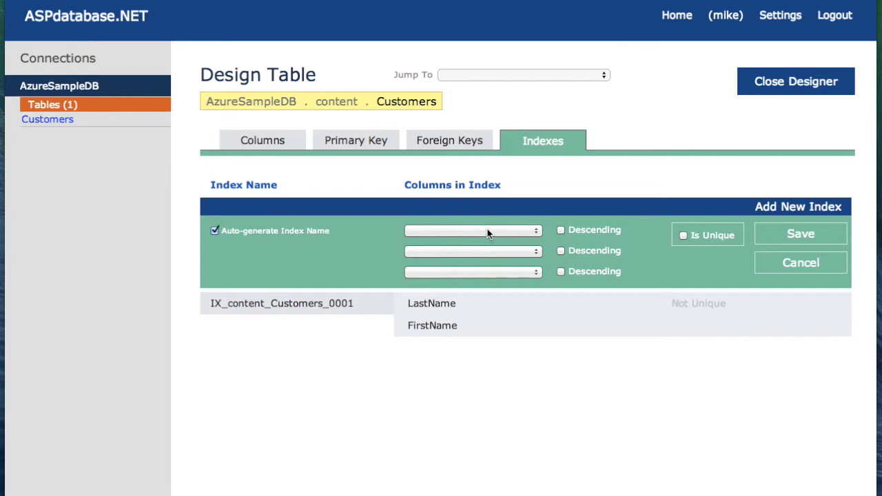
left_click(488, 230)
left_click(424, 276)
left_click(711, 237)
left_click(800, 240)
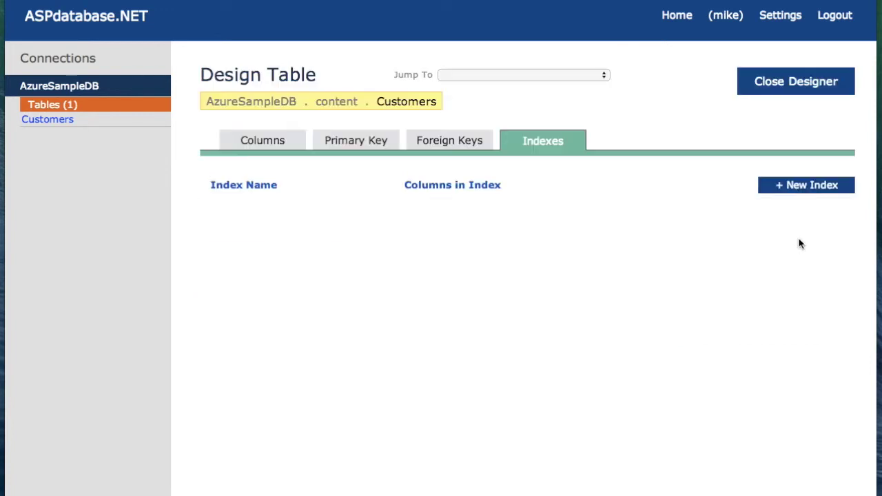
Review the key tabs and column list, then close the table designer
left_click(454, 143)
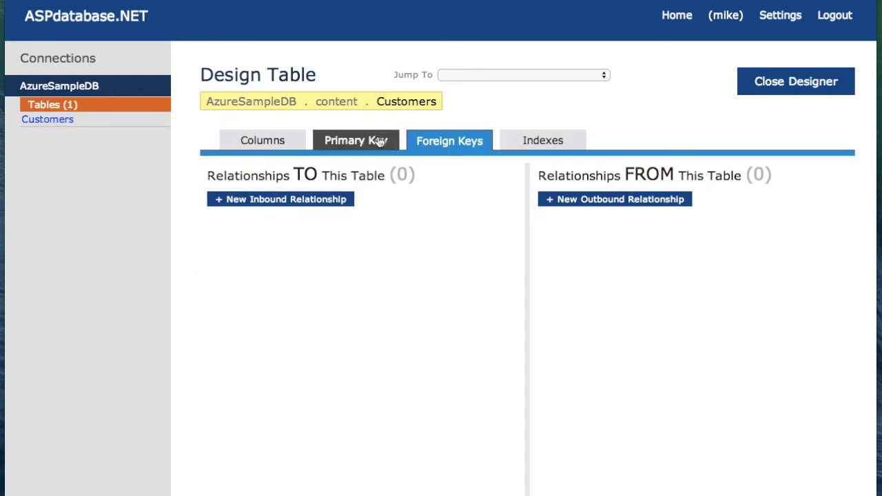
left_click(379, 141)
left_click(277, 141)
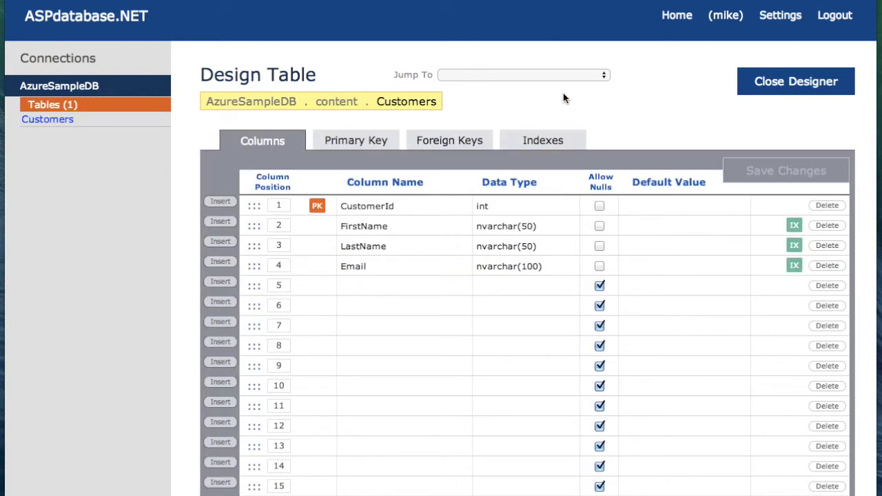
left_click(773, 92)
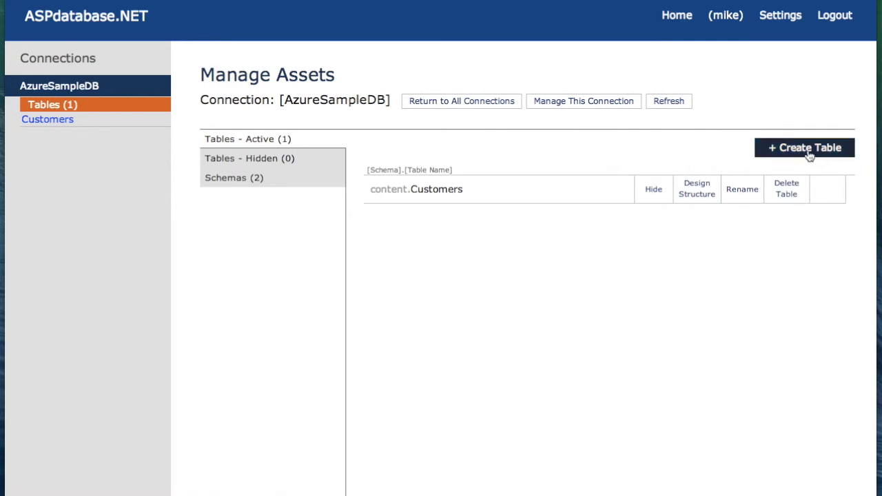
Start a content.Orders table with OrderId as its identity key column
left_click(809, 149)
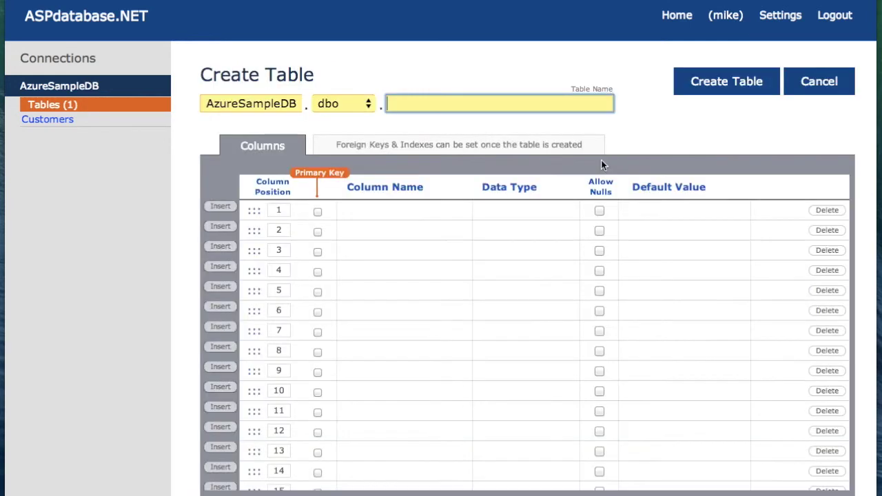
left_click(365, 108)
left_click(364, 87)
type("Orders")
left_click(368, 208)
type("OrderId")
key("Tab")
type("i")
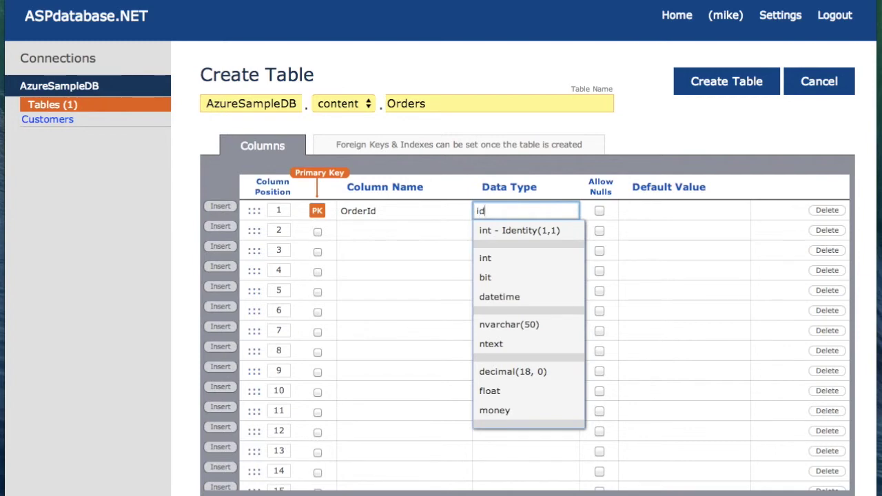
key("Tab")
key("Tab")
key("Tab")
key("Tab")
Add CustomerId as int and OrderDate as datetime columns
type("Customer")
type("Numb")
key("BackSpace")
key("BackSpace")
key("BackSpace")
key("BackSpace")
type("Id")
key("Tab")
type("int")
key("Tab")
key("Tab")
key("Tab")
key("Tab")
key("Tab")
type("OrderDate")
key("Tab")
type("dateti")
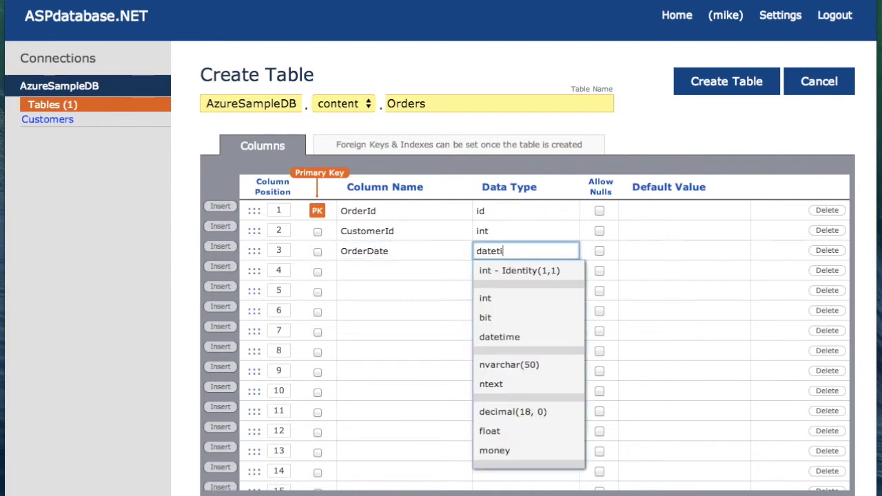
type("me")
key("Tab")
key("Tab")
Add a nullable Description nvarchar(100) column and create the Orders table
key("Tab")
key("Tab")
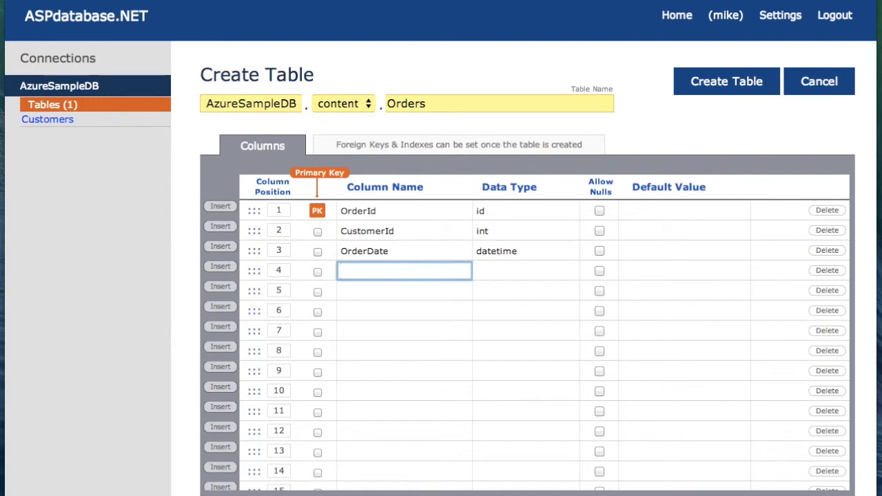
type("Description")
key("Tab")
type("n")
left_click(508, 384)
left_click(548, 278)
key("BackSpace")
type("100)")
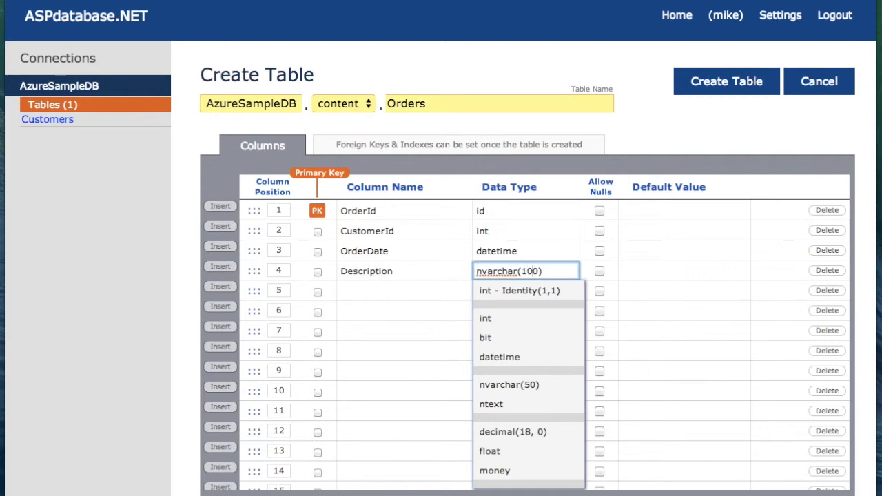
left_click(600, 271)
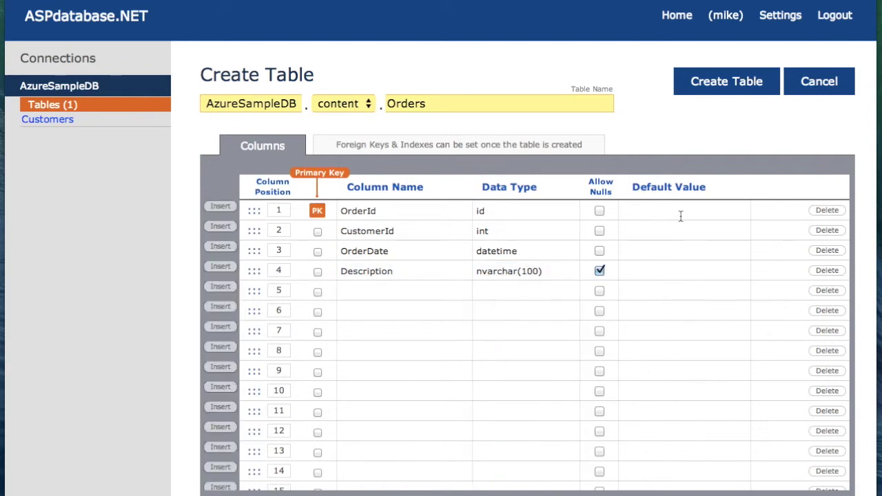
left_click(721, 95)
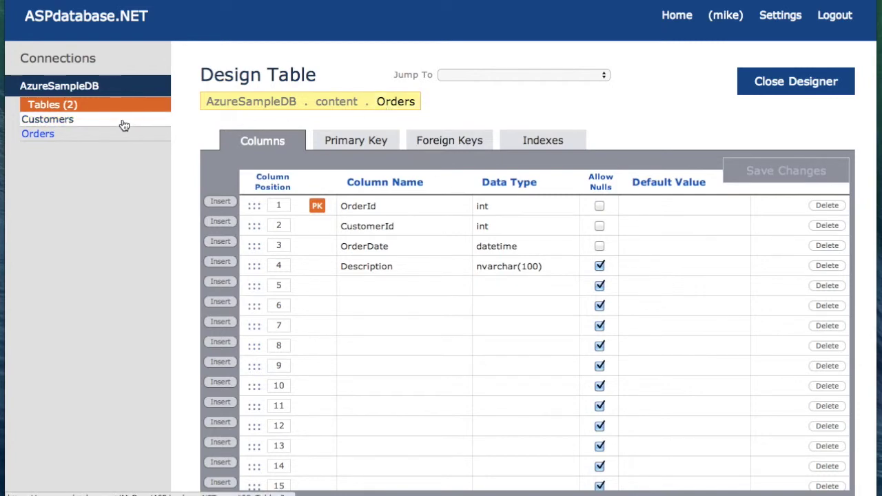
Save a foreign key linking Orders.CustomerId to Customers.CustomerId
left_click(450, 141)
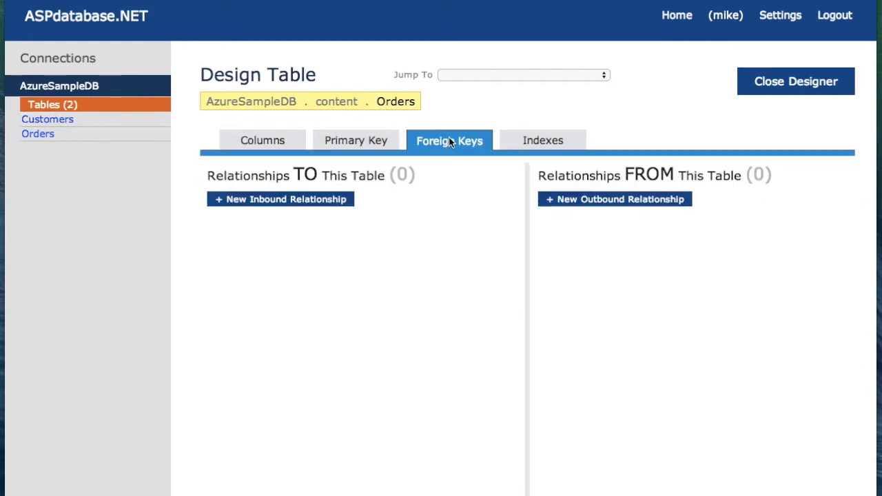
left_click(560, 201)
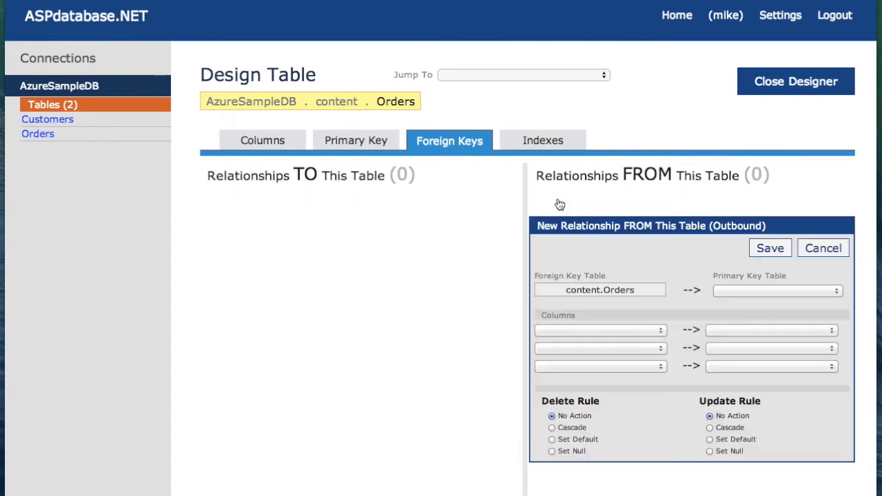
left_click(726, 289)
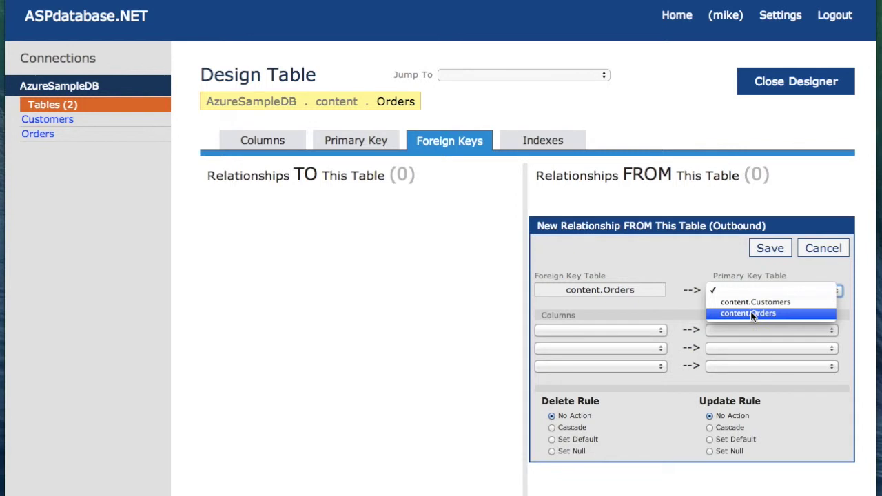
left_click(751, 305)
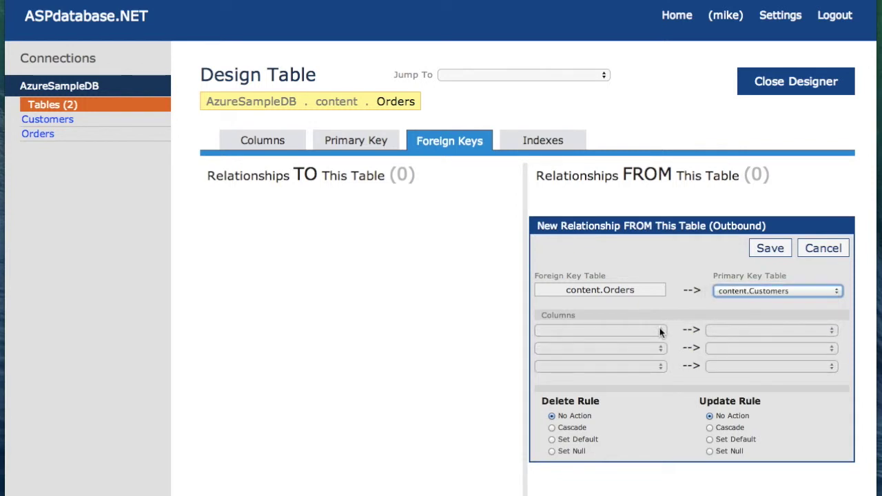
left_click(660, 332)
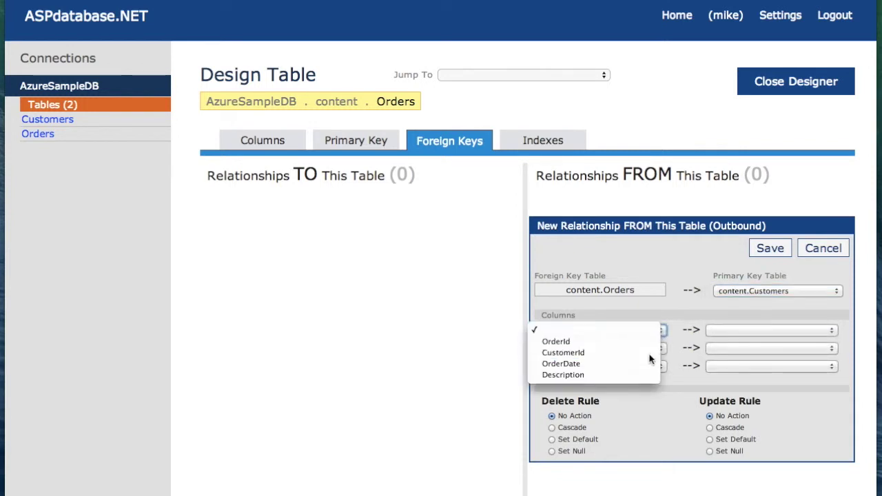
left_click(648, 353)
left_click(728, 330)
left_click(728, 341)
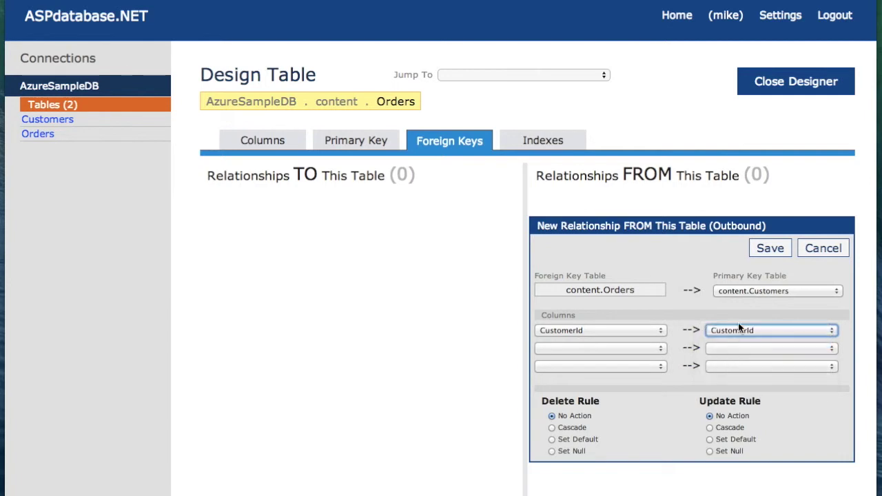
left_click(769, 248)
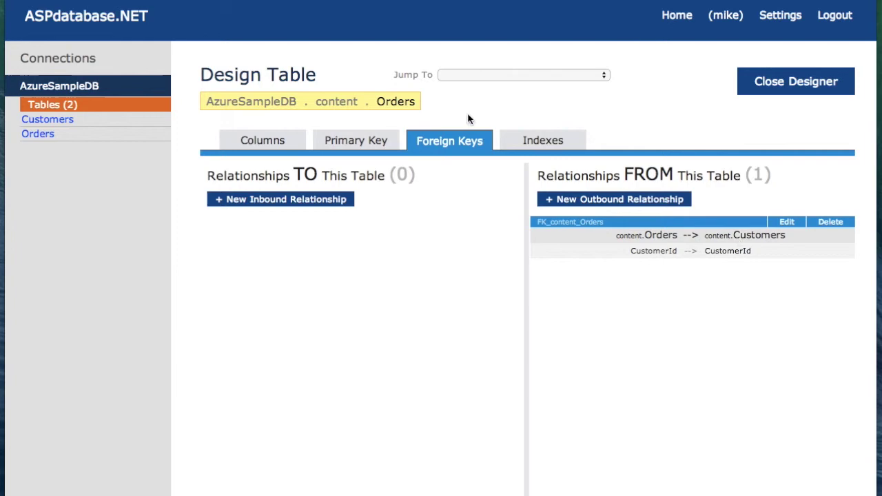
Switch to the Customers table, inspect its inbound relationship without changes, and return to its columns
left_click(486, 73)
left_click(498, 88)
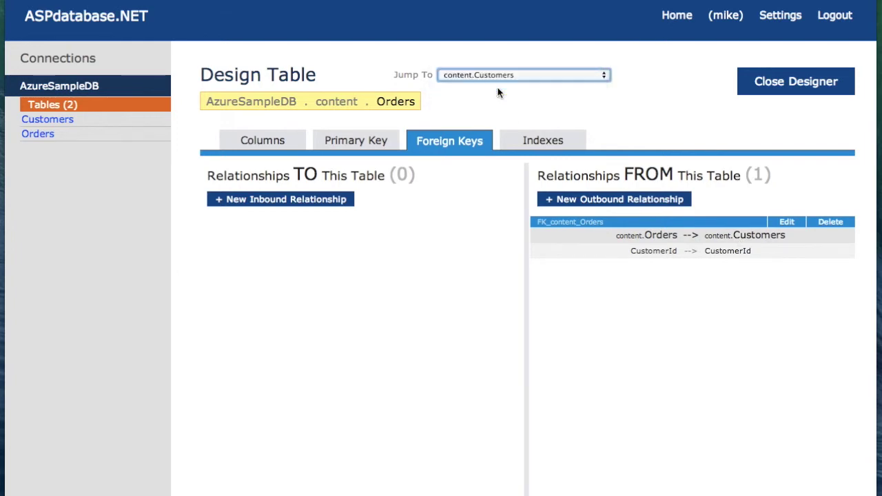
left_click(449, 141)
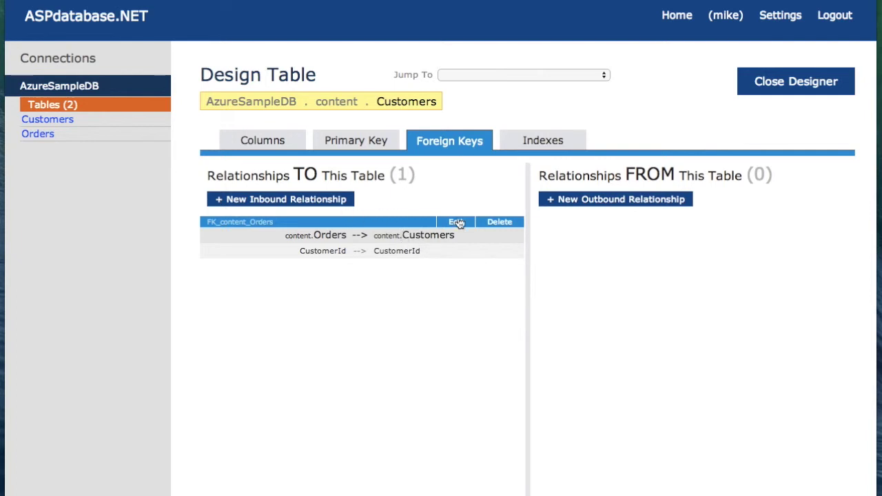
left_click(457, 226)
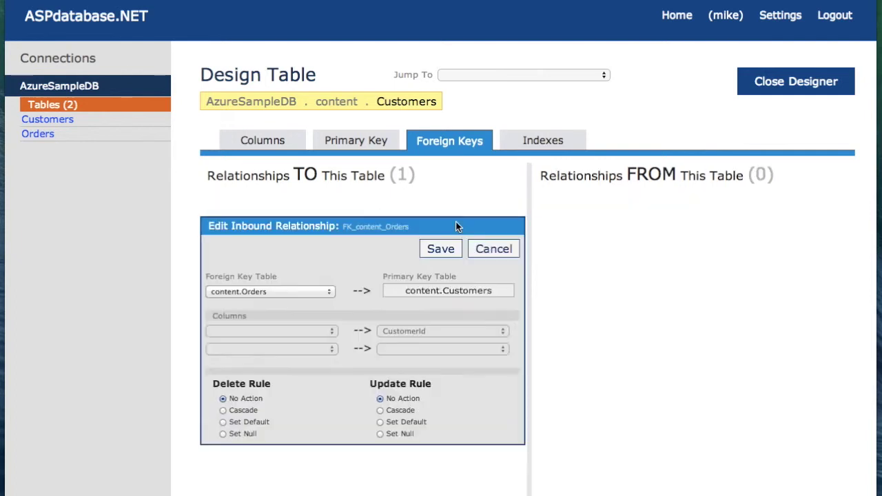
left_click(494, 251)
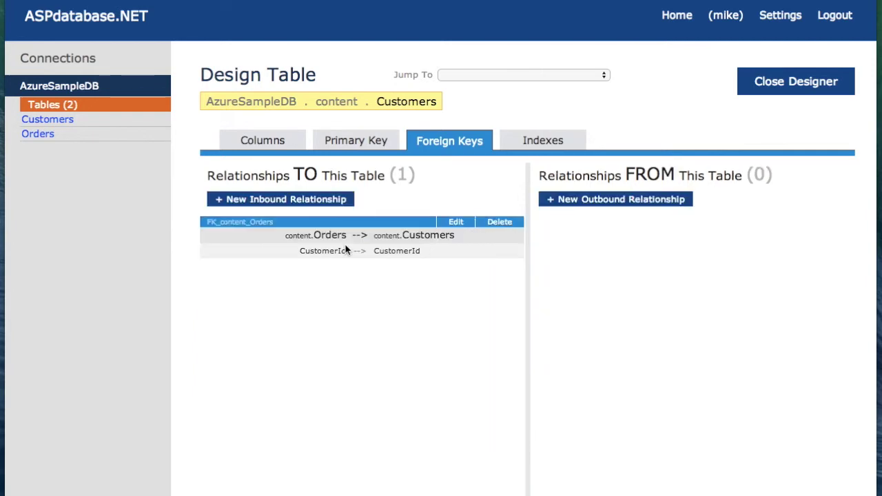
left_click(317, 202)
left_click(513, 250)
left_click(271, 144)
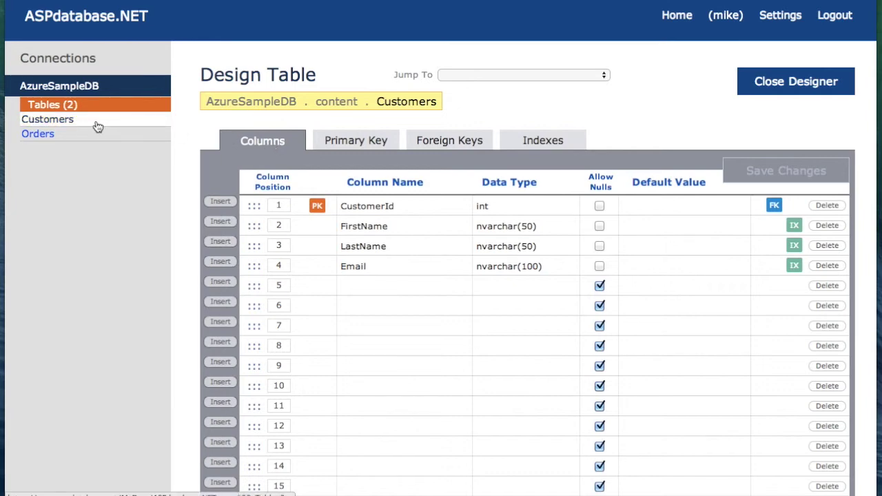
In the Customers table, add and save a first record with the customer's first name, last name and e-mail
left_click(69, 123)
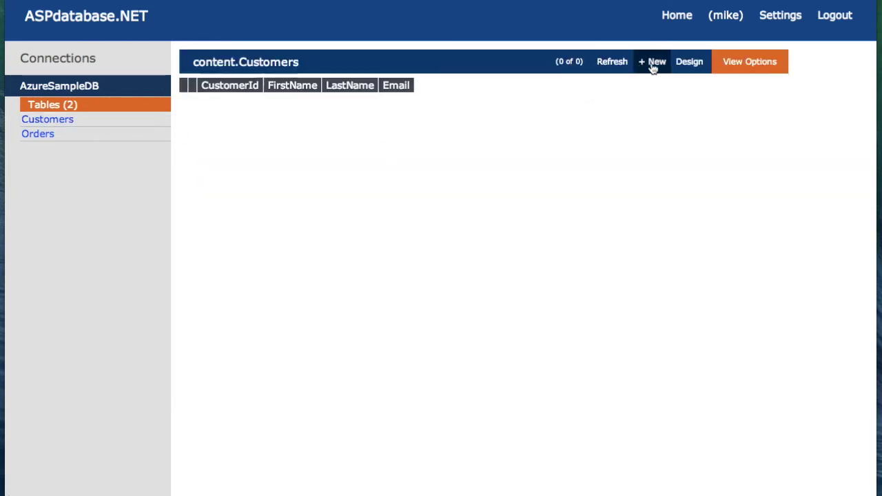
left_click(652, 61)
left_click(419, 138)
key("Tab")
key("Tab")
left_click(713, 90)
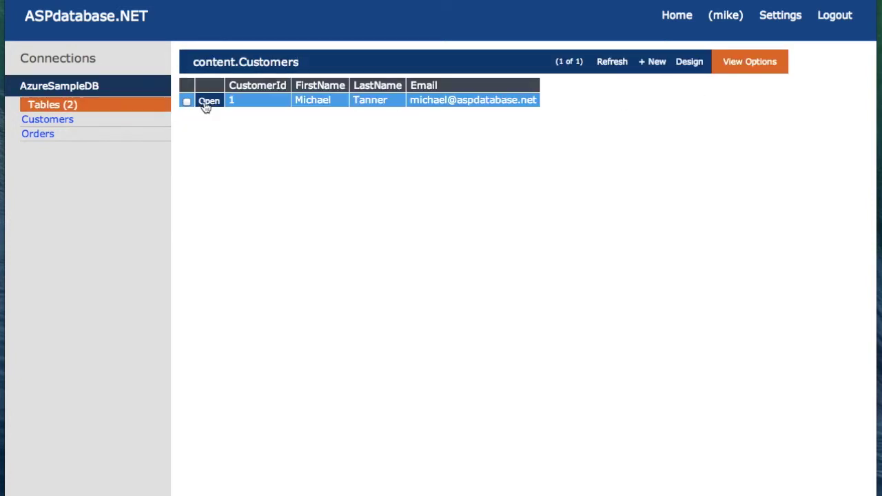
Clone the first customer into a second record with a new first name and matching e-mail, and save it
left_click(208, 100)
left_click(652, 87)
left_click(511, 130)
key("super+a")
key("Tab")
key("shift+Right")
key("shift+Right")
key("shift+Right")
key("shift+Right")
key("shift+Right")
key("shift+Right")
key("shift+Right")
left_click(710, 87)
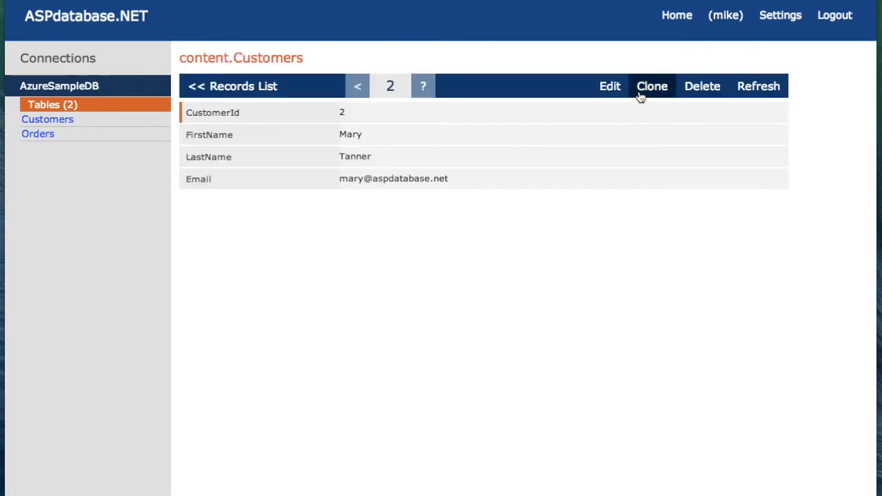
Clone again into a third customer with another first name and e-mail, save it, then view Orders
left_click(629, 93)
left_click(530, 140)
key("super+a")
key("Tab")
key("Tab")
key("shift+Right")
key("shift+Right")
key("shift+Right")
key("shift+Right")
left_click(712, 86)
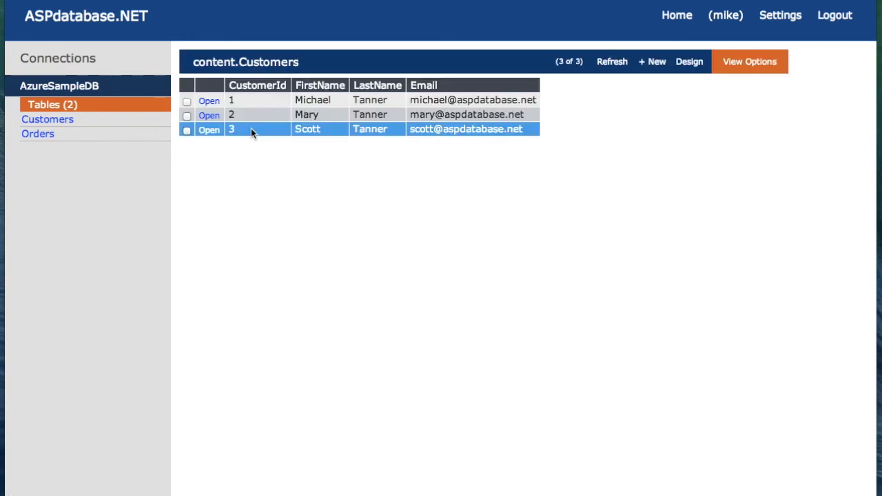
left_click(61, 135)
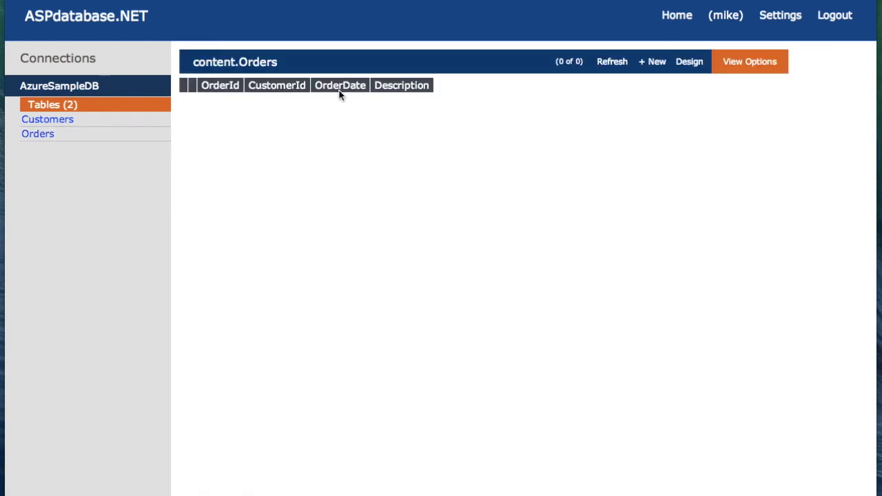
Add and save an order for CustomerId 1 dated 8/27/14
left_click(640, 69)
left_click(381, 129)
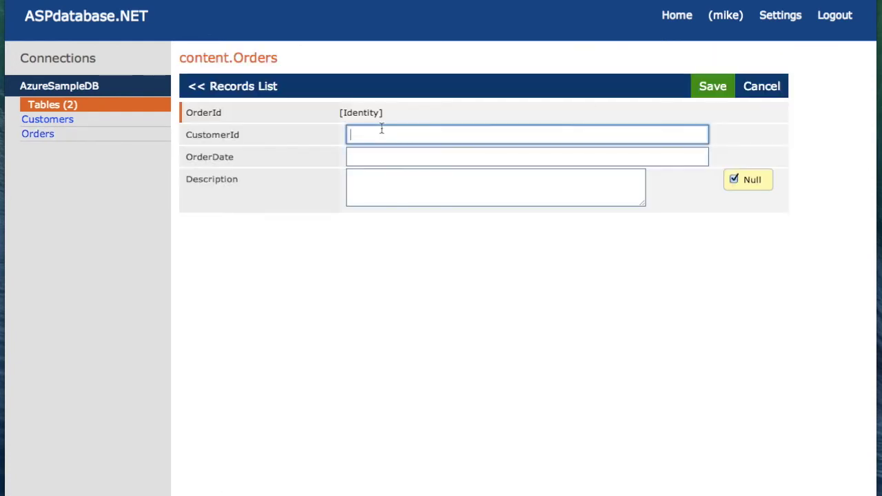
type("1")
left_click(408, 157)
type("8/")
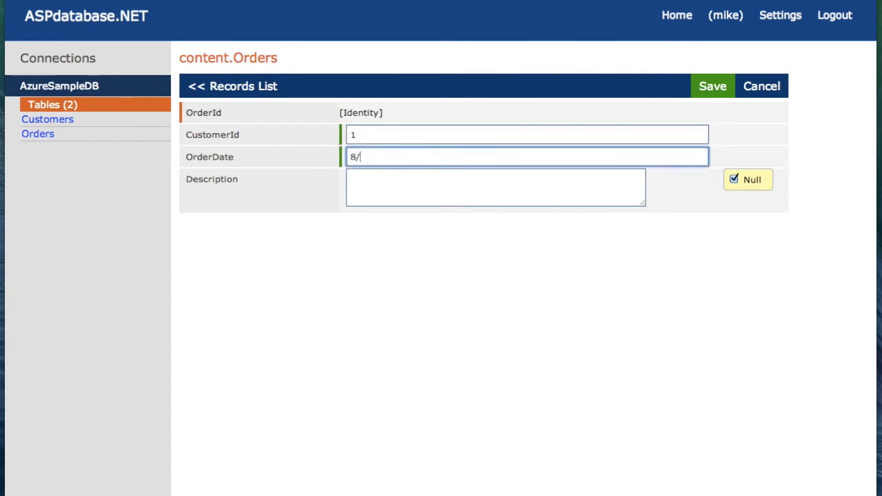
type("27/14")
left_click(712, 91)
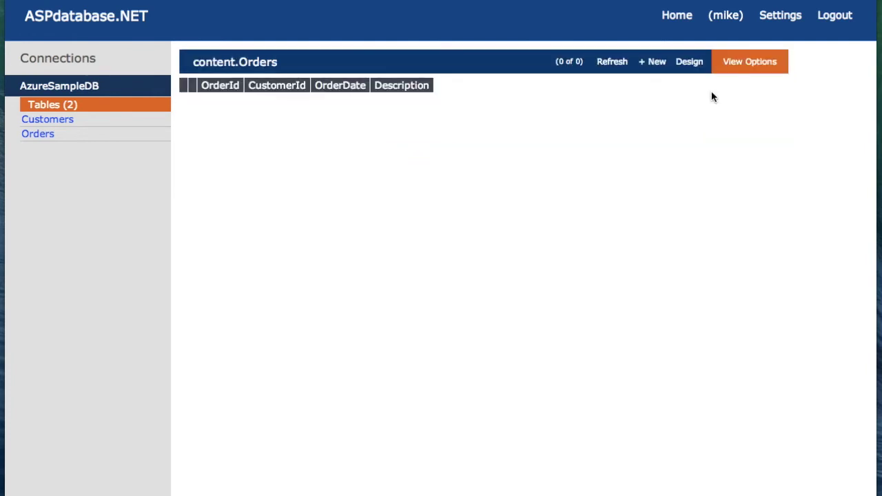
Try an 8/27/14 order for CustomerId 10, dismiss the foreign key error, and save it as CustomerId 2
left_click(656, 63)
left_click(352, 133)
type("10")
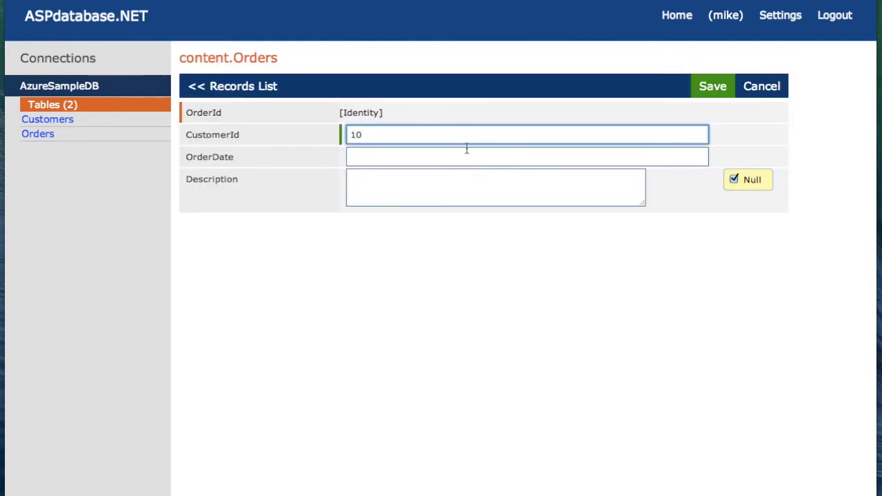
left_click(461, 160)
type("8/27/14")
left_click(715, 97)
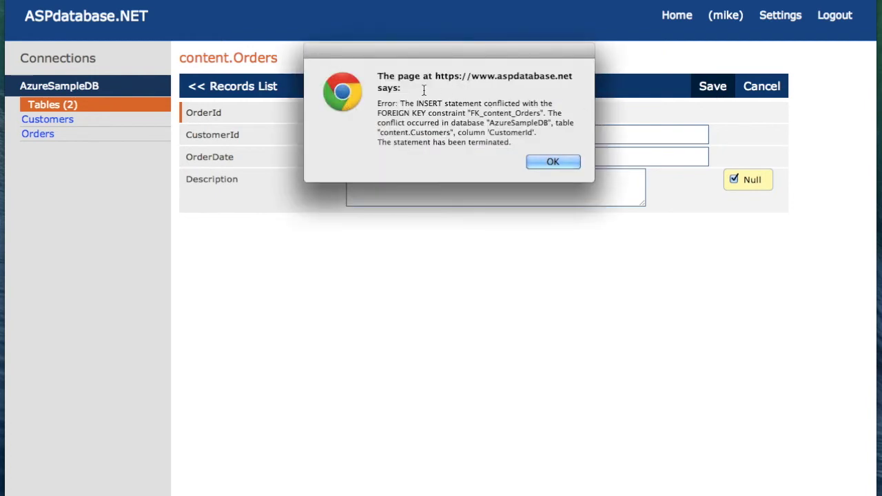
left_click(546, 161)
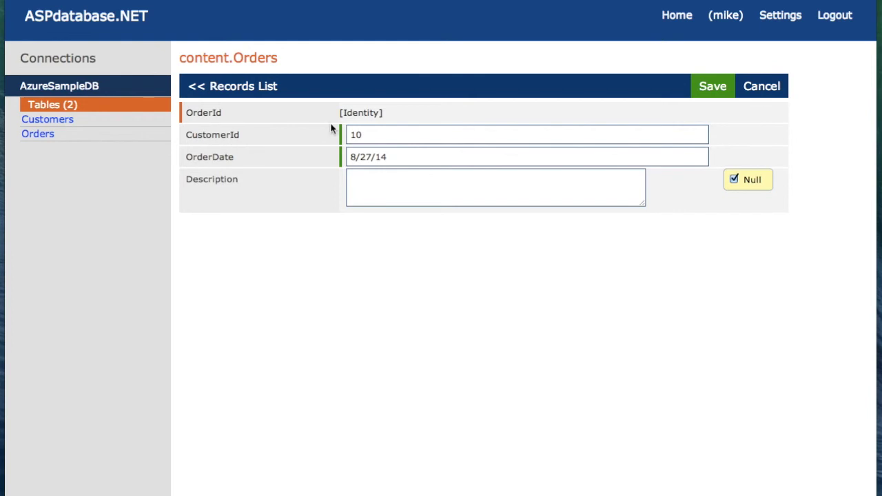
left_click(405, 140)
key("BackSpace")
type("2")
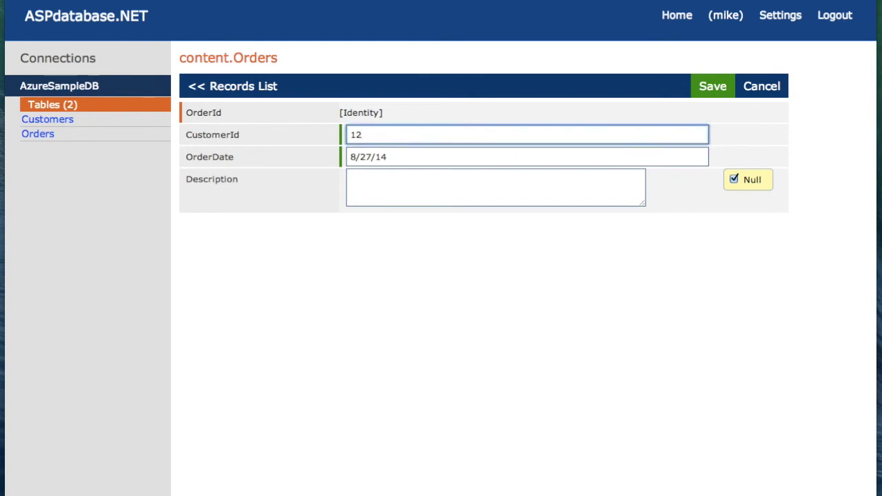
type("2")
left_click(730, 91)
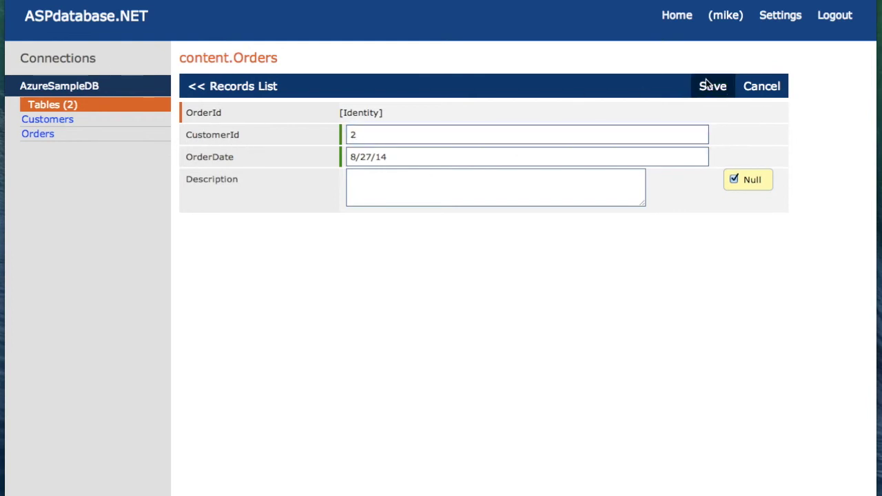
Open the first order's details and step to the next order and back
left_click(209, 100)
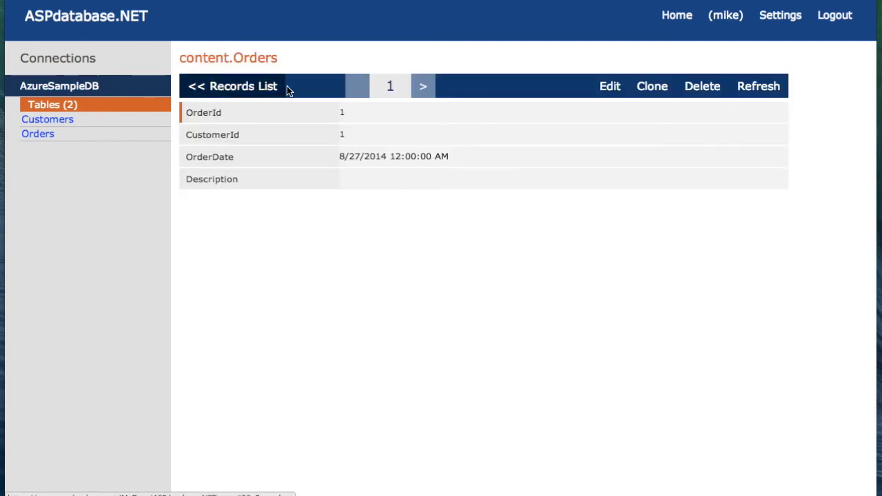
left_click(426, 90)
left_click(357, 87)
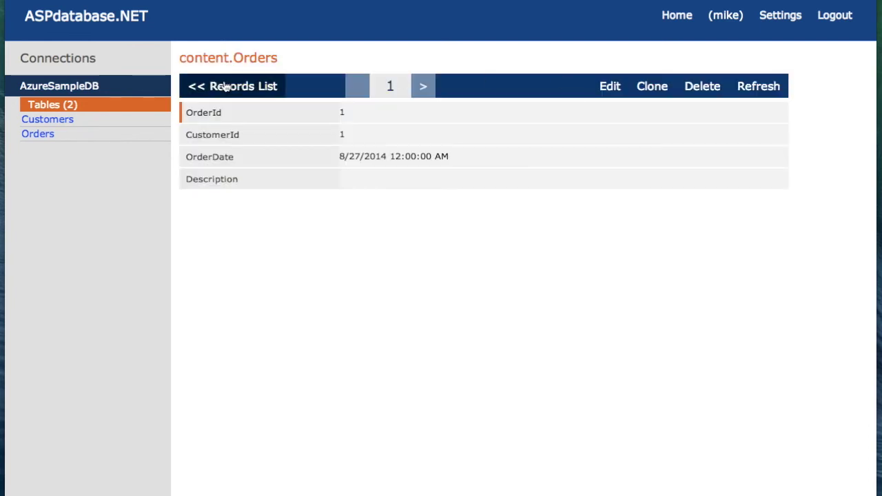
Go back to the records list, check the Manage Connections page, then return to the Home page
left_click(226, 87)
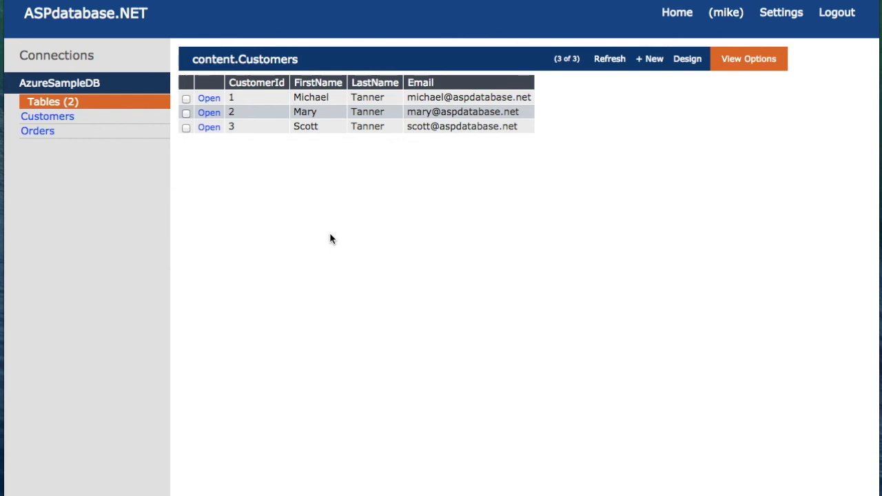
left_click(791, 21)
left_click(773, 41)
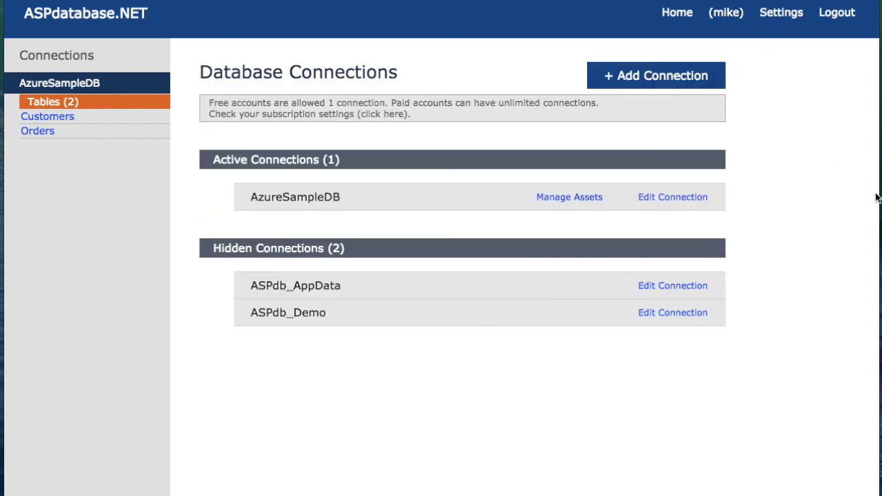
left_click(679, 19)
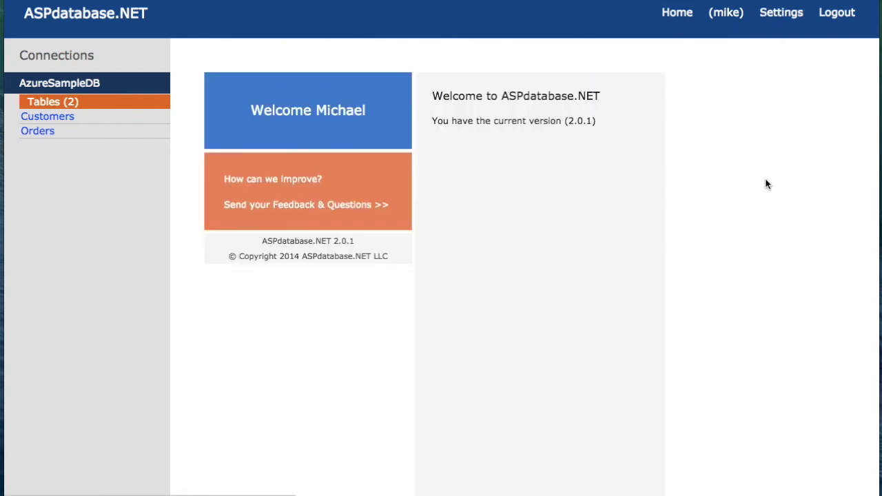